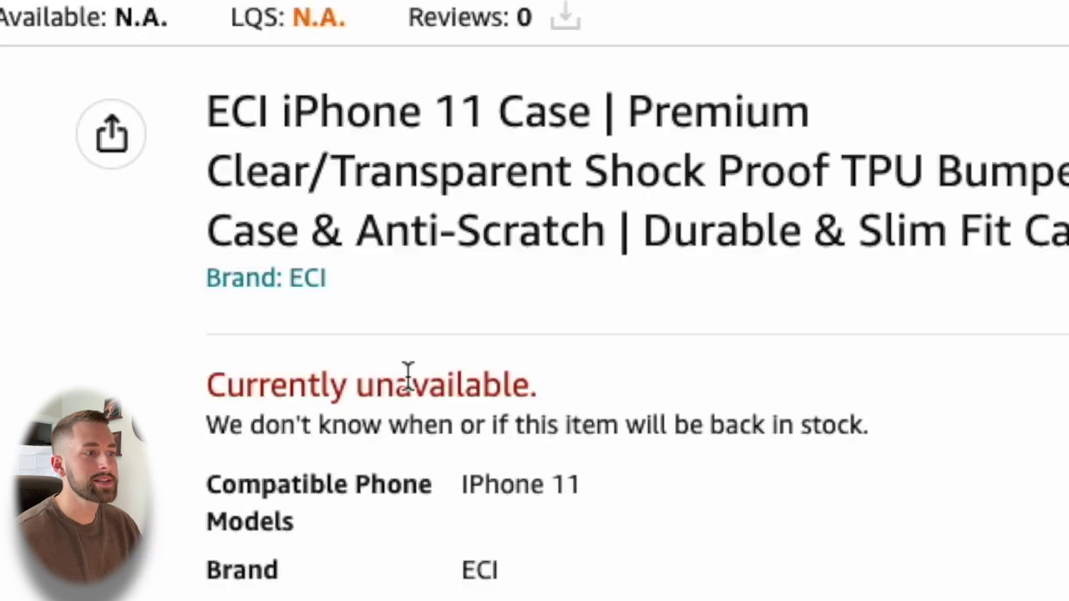
# Step: Copy the iPhone 11 case's ASIN from the Jungle Scout summary bar above the product images
pyautogui.tripleClick(695, 209)
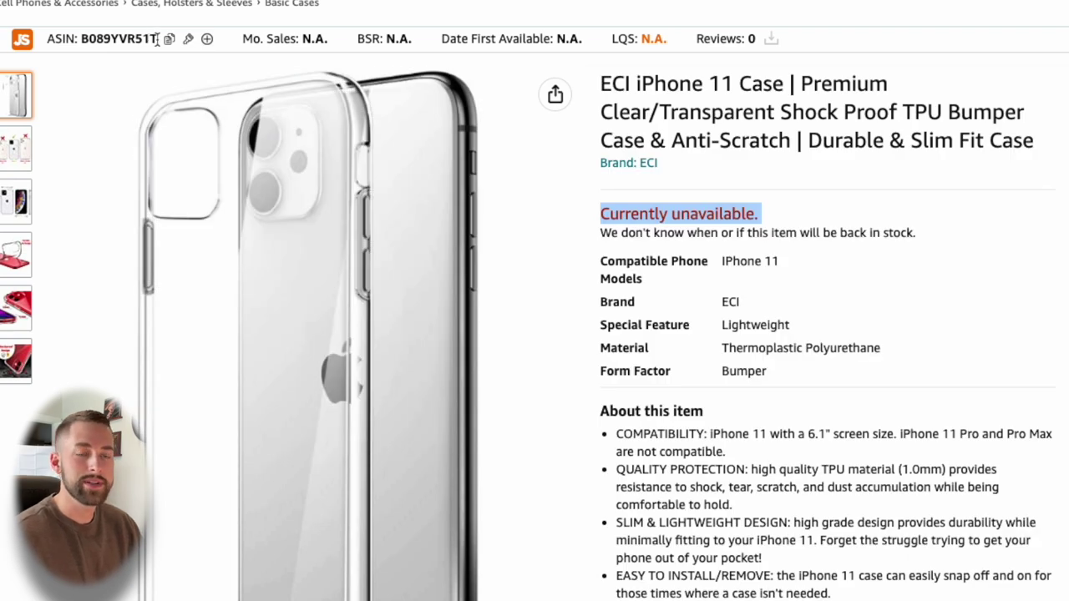
pyautogui.click(169, 38)
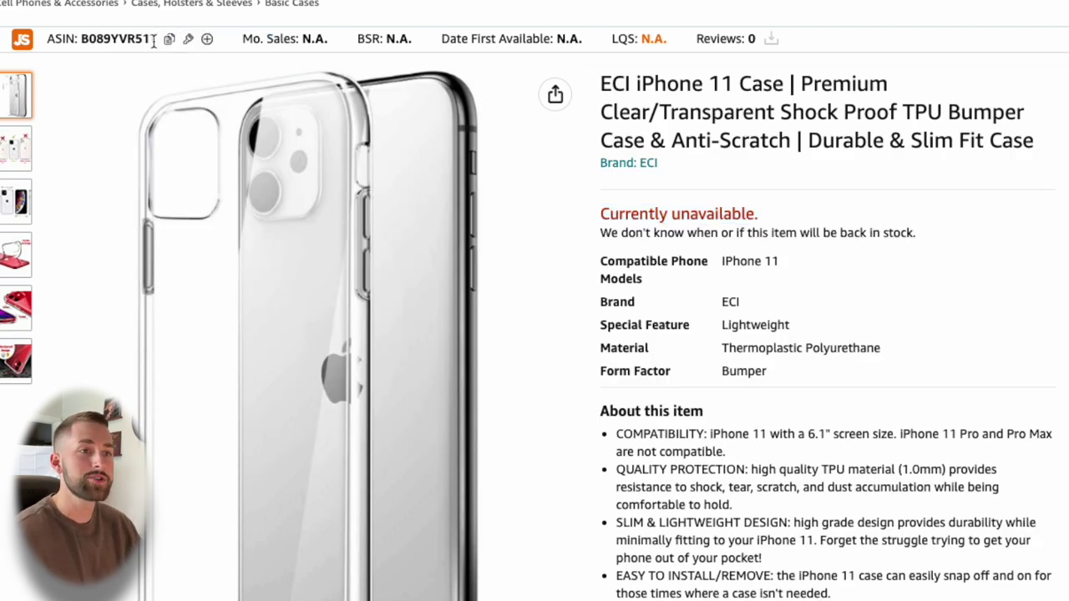
pyautogui.tripleClick(138, 40)
pyautogui.click(125, 40)
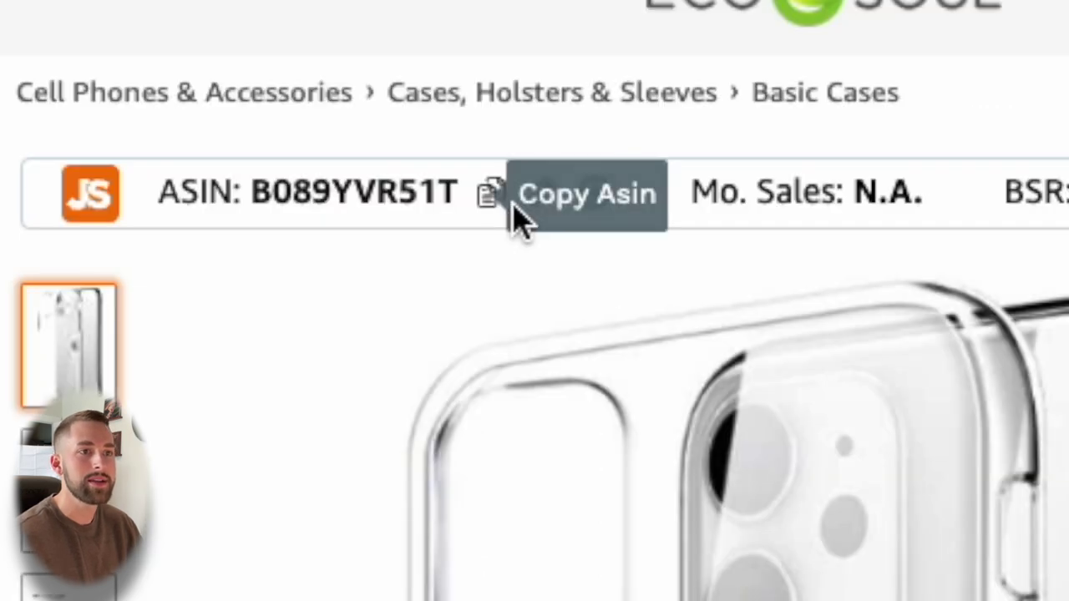
pyautogui.click(491, 199)
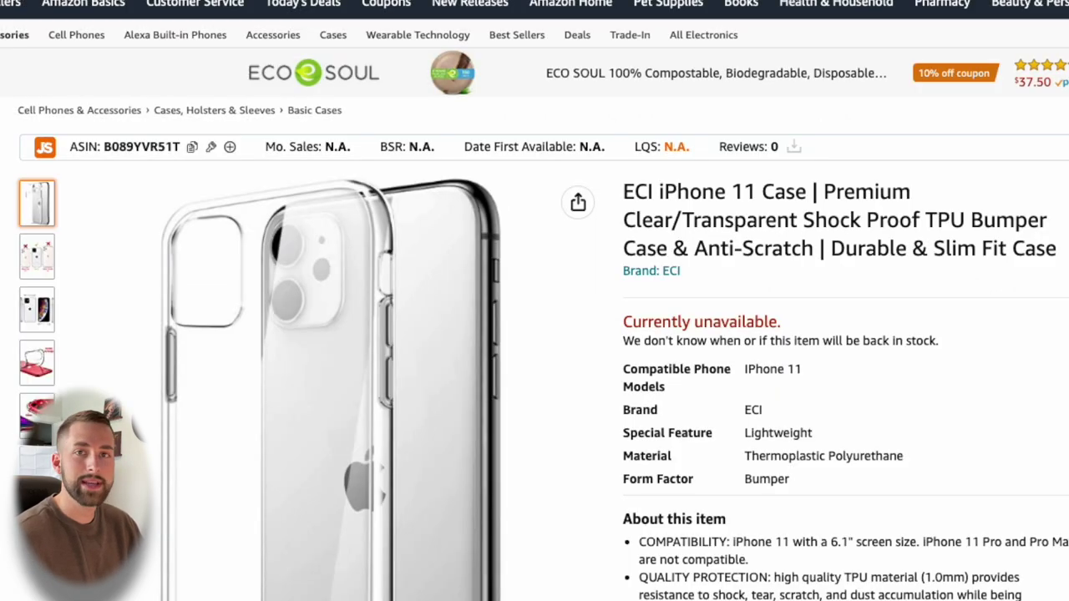
# Step: Copy the ASIN value from the listing's Product information table and return to the start of the product page
pyautogui.scroll(-20, 535, 301)
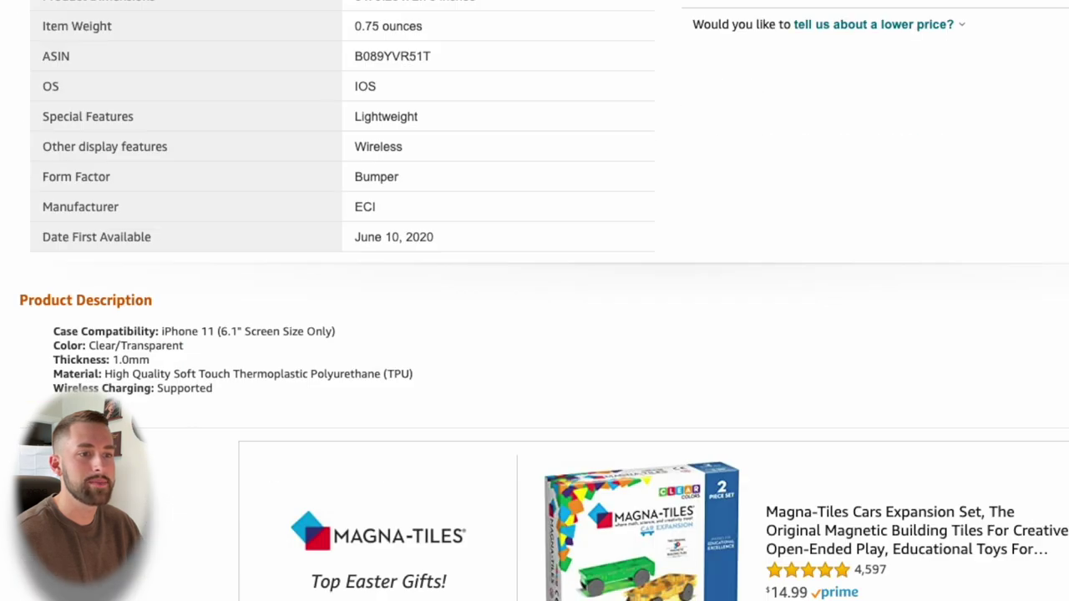
pyautogui.scroll(2, 534, 301)
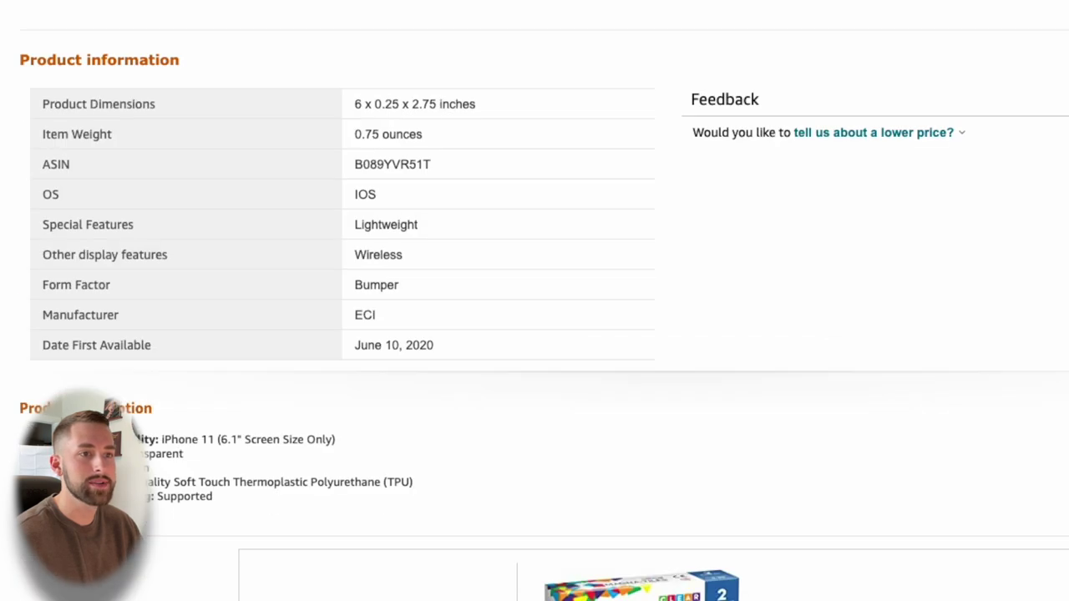
pyautogui.doubleClick(62, 163)
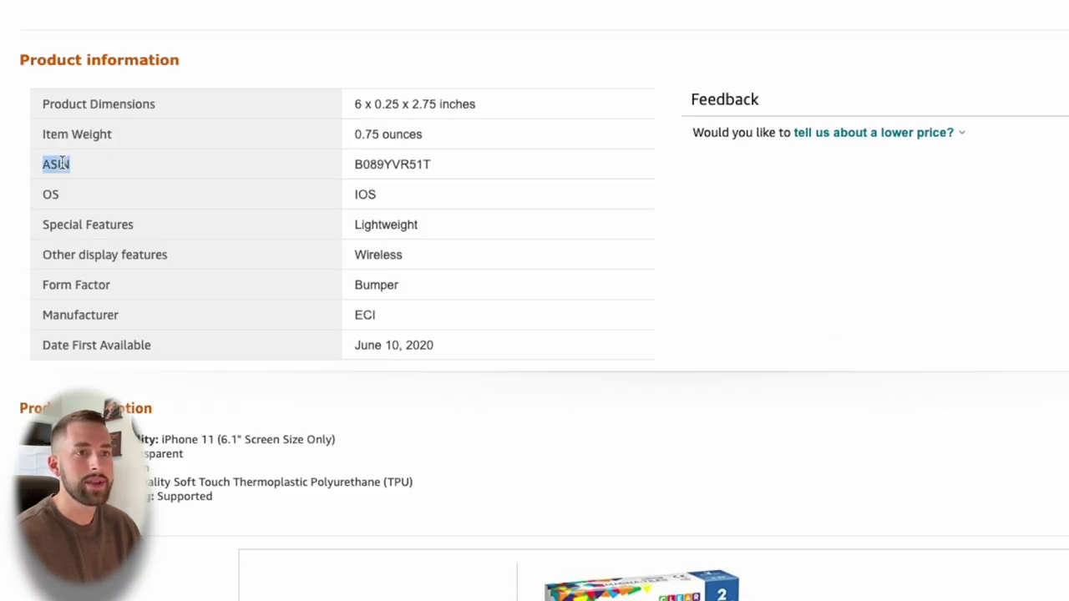
pyautogui.doubleClick(388, 167)
pyautogui.rightClick(388, 167)
pyautogui.click(415, 206)
pyautogui.scroll(20, 498, 189)
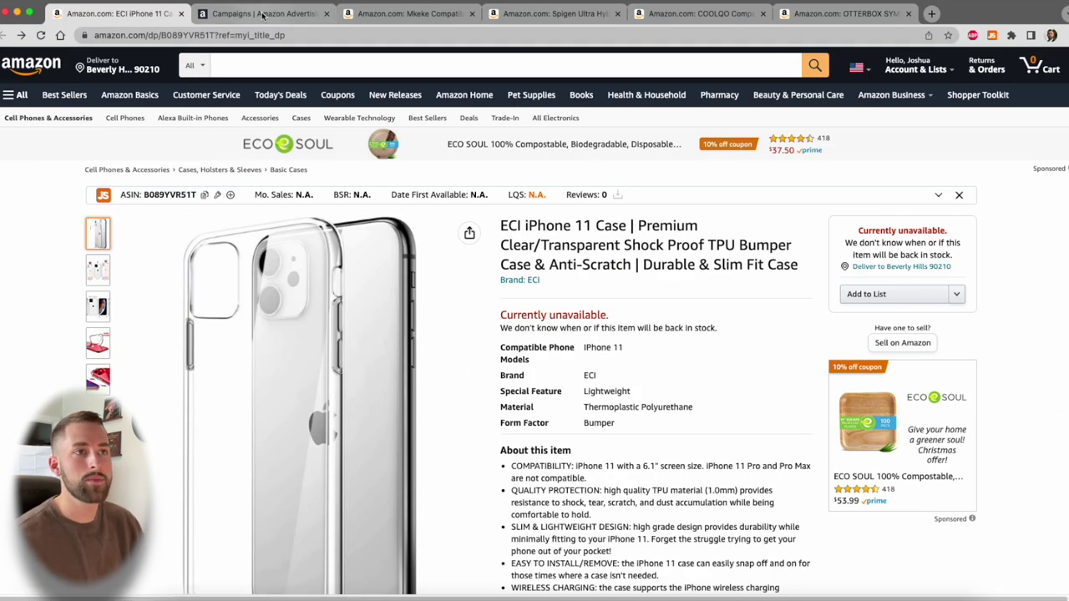
# Step: Switch to the Amazon Advertising campaigns page and start a new Sponsored Products campaign
pyautogui.click(263, 14)
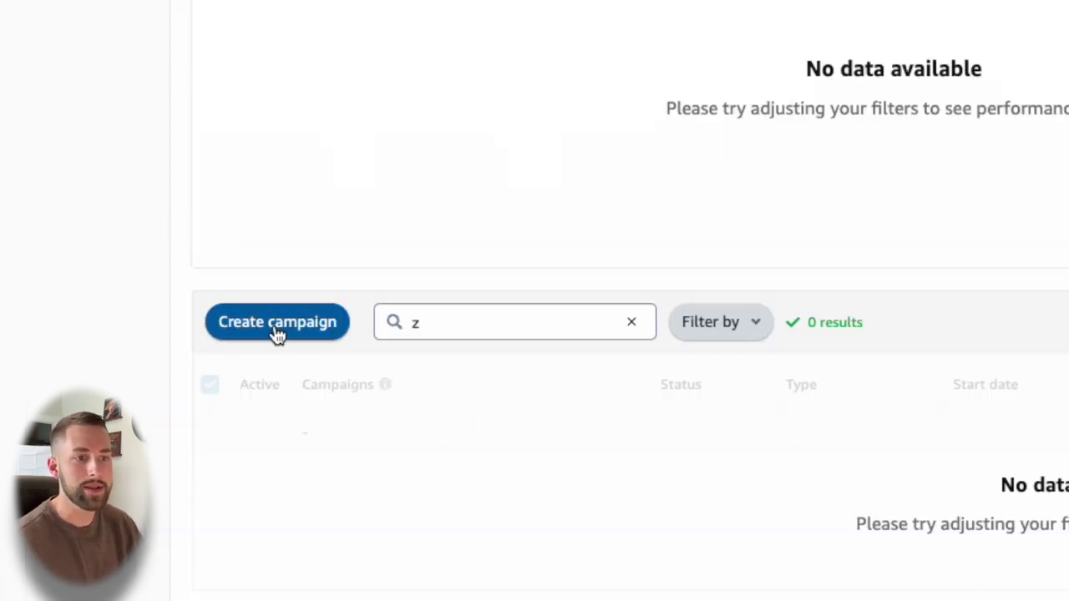
pyautogui.click(276, 331)
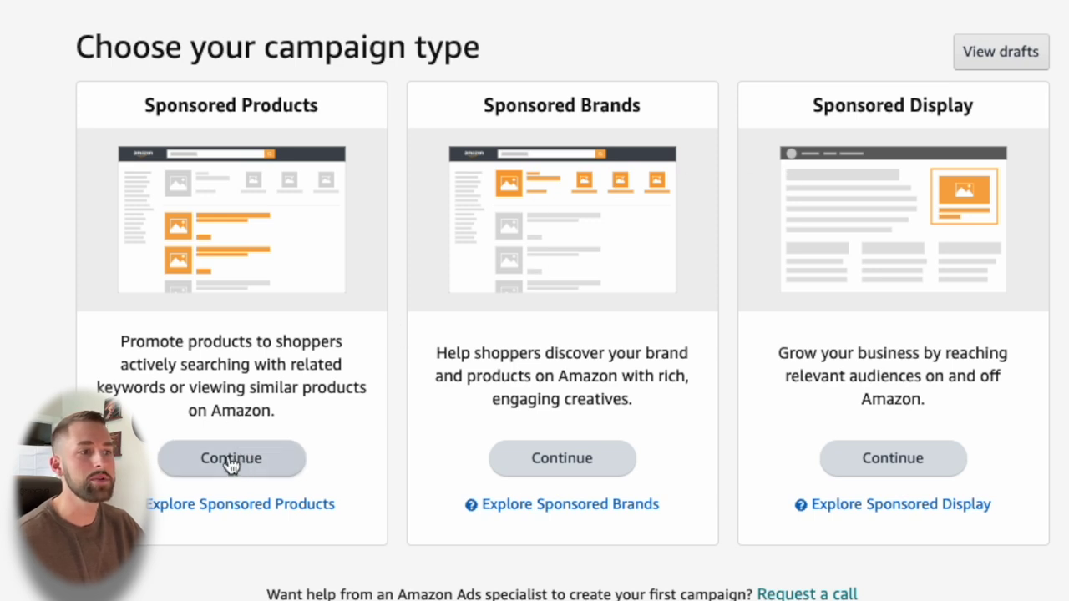
pyautogui.moveTo(145, 104); pyautogui.dragTo(391, 125)
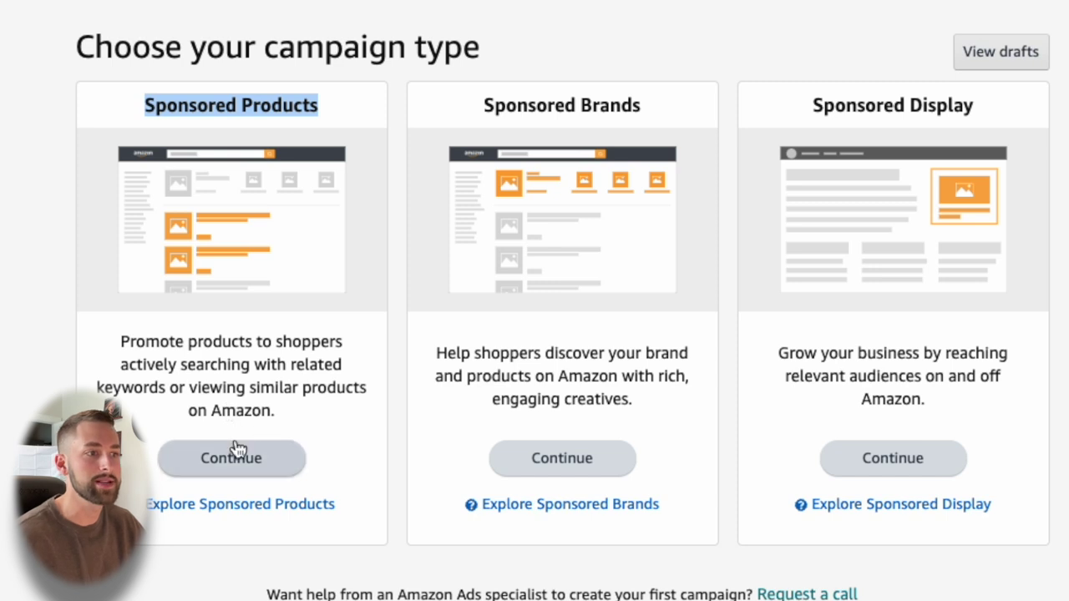
pyautogui.click(237, 466)
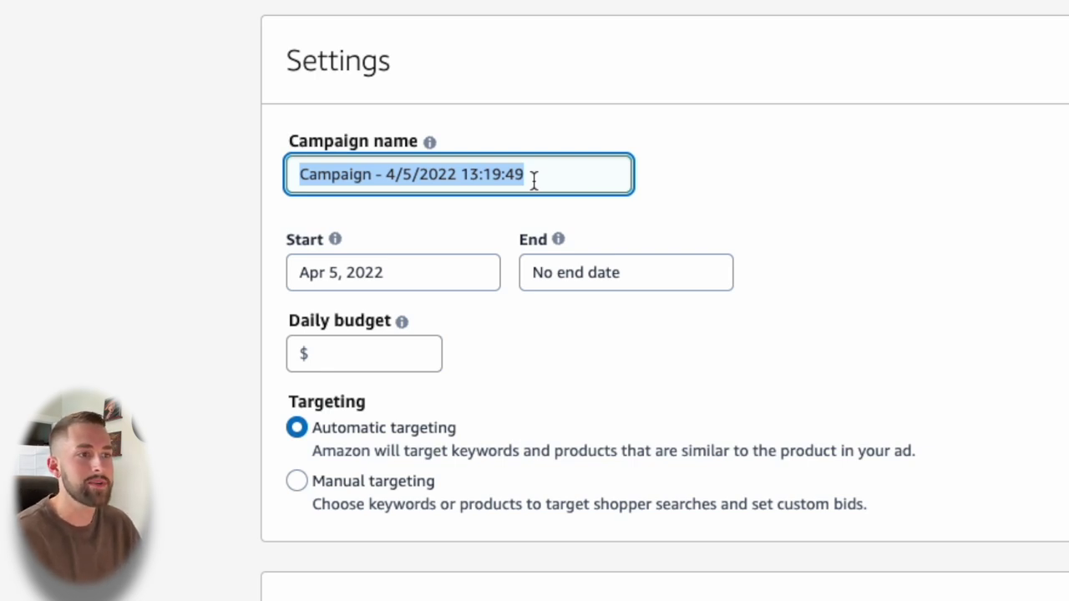
# Step: Name the campaign "iPhone 11 Cases - Product Targeting"
pyautogui.tripleClick(532, 179)
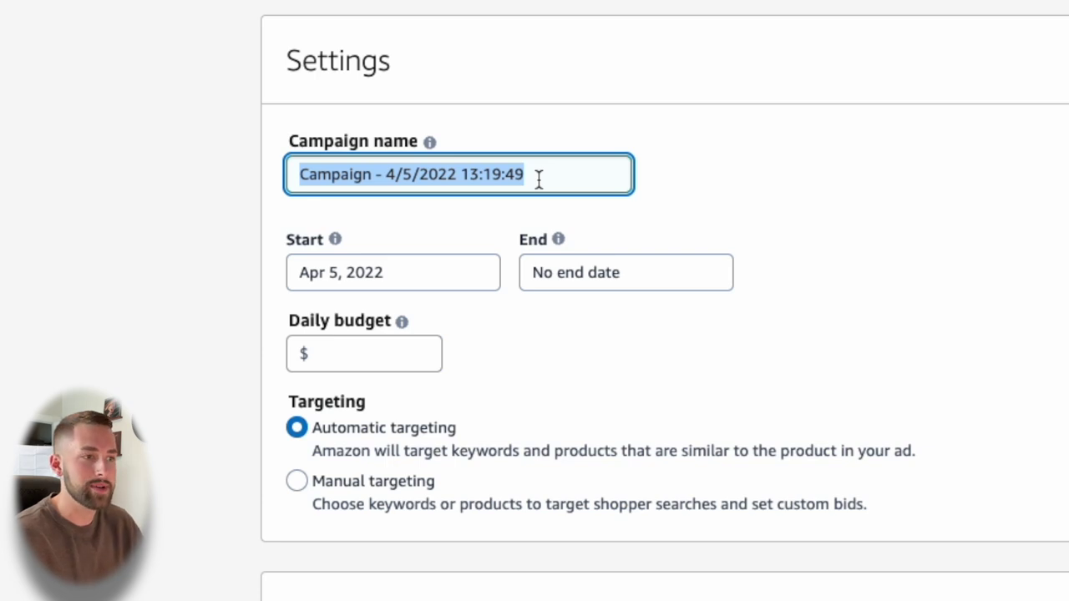
pyautogui.write('i')
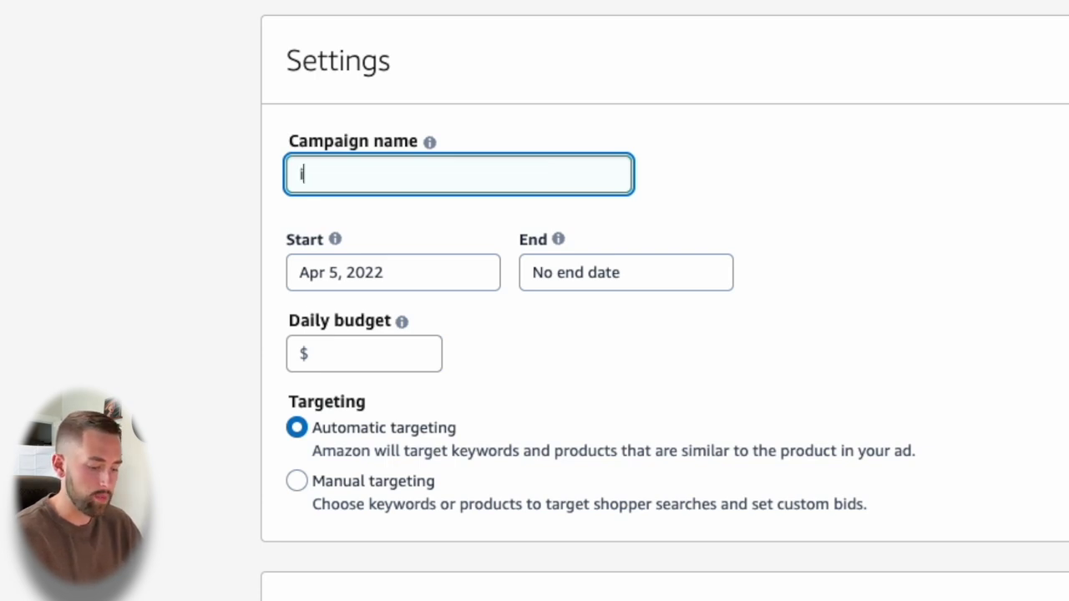
pyautogui.write('Phone 11 Cases - Por')
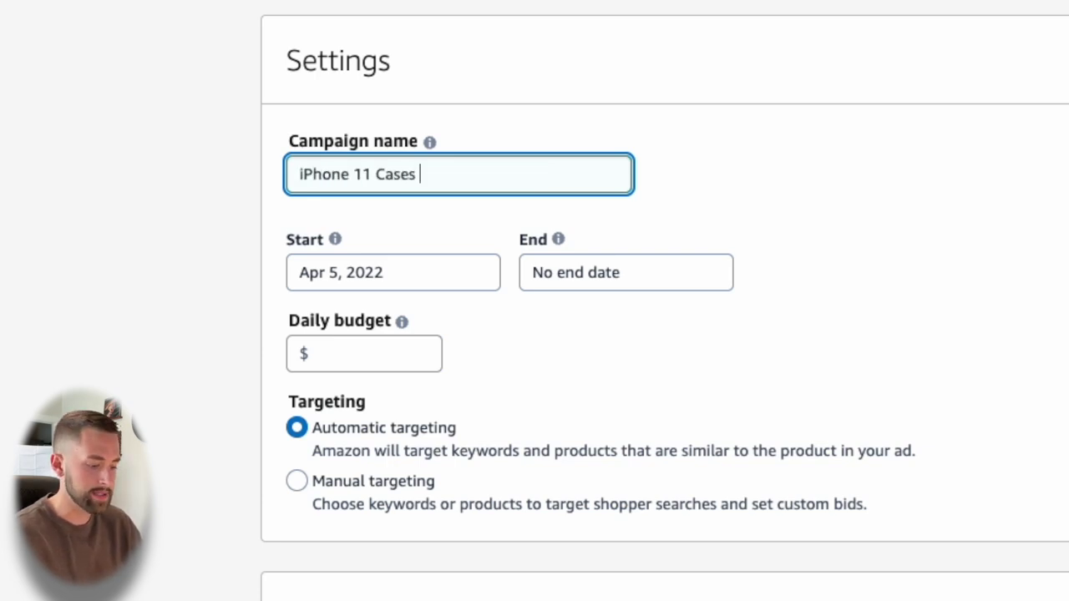
pyautogui.press('BackSpace')
pyautogui.press('BackSpace')
pyautogui.write('roduct Targeting')
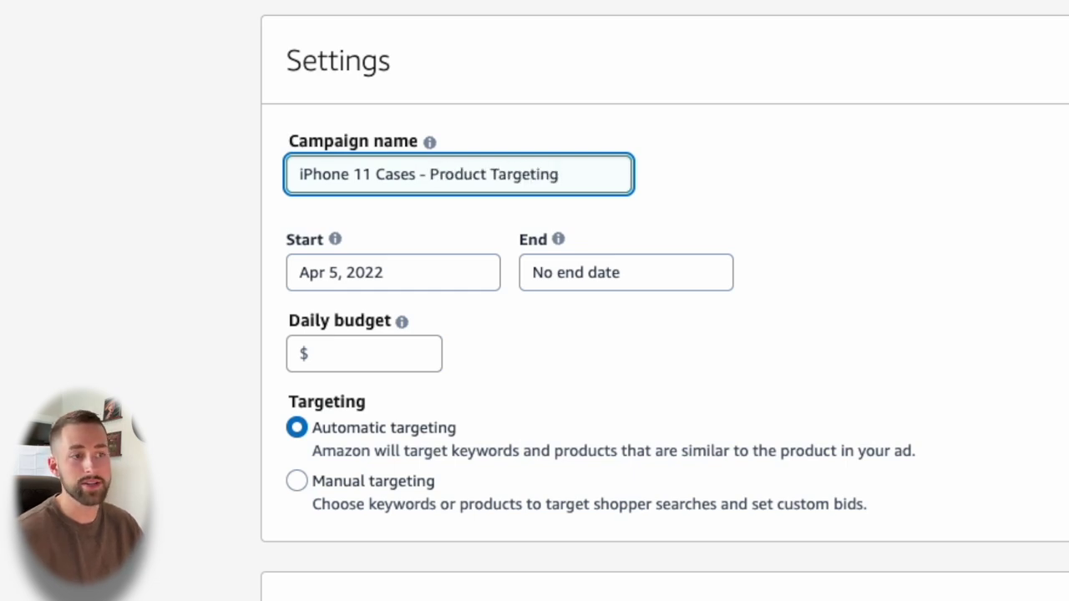
# Step: Keep the campaign's start date at Apr 5, 2022 and set its end date to Apr 19, 2022
pyautogui.click(444, 280)
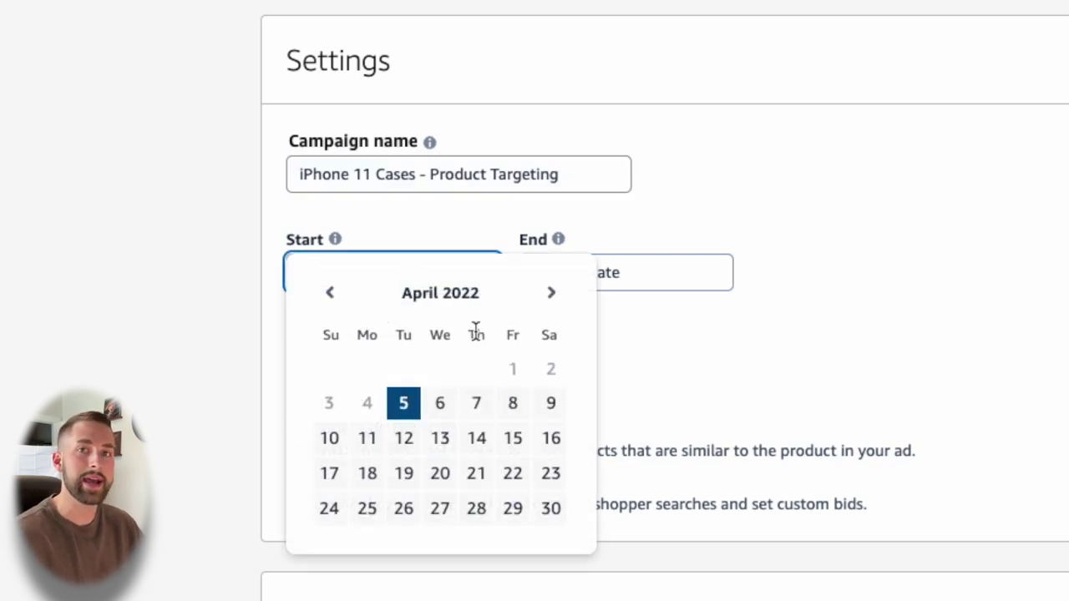
pyautogui.click(743, 305)
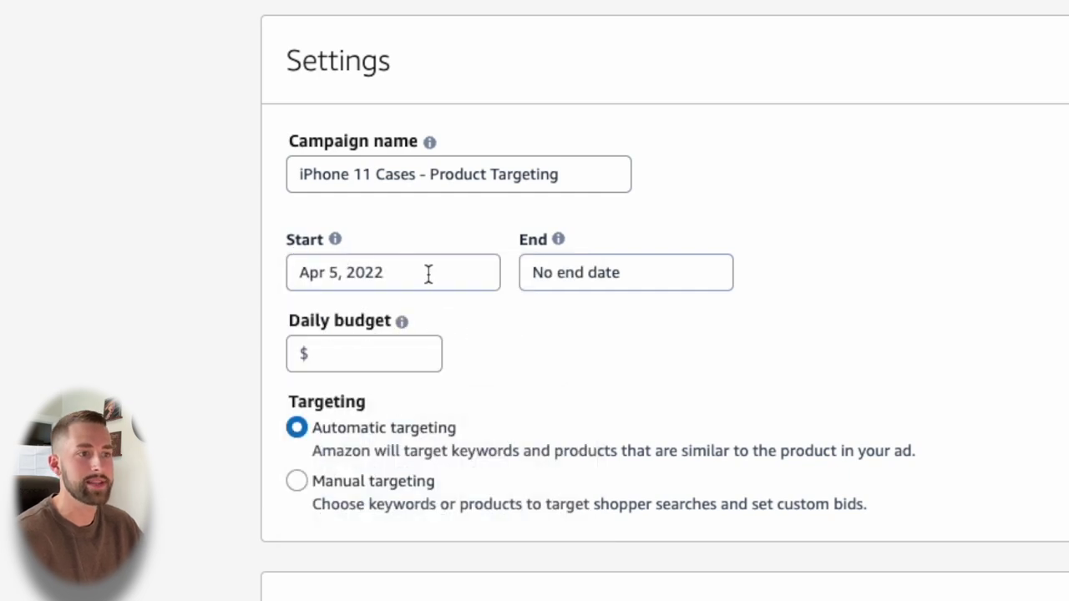
pyautogui.click(592, 269)
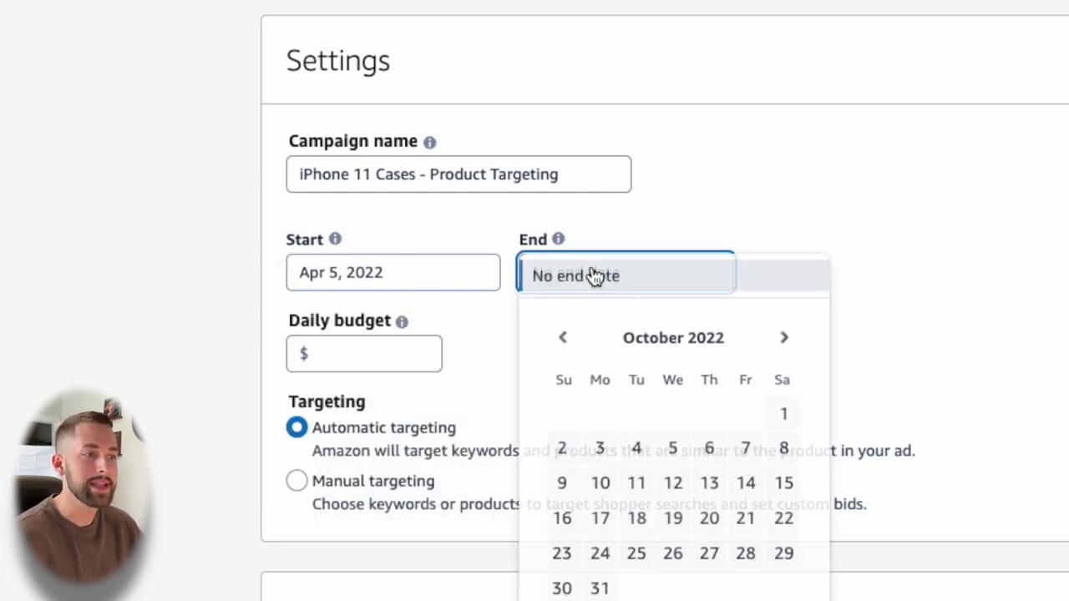
pyautogui.click(560, 342)
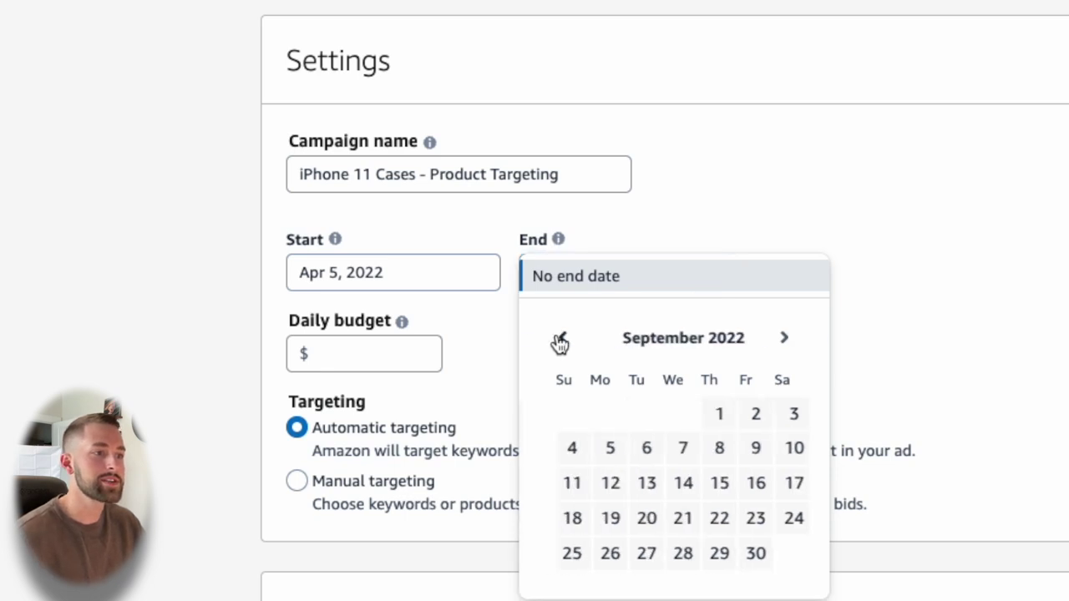
pyautogui.click(560, 342)
pyautogui.click(560, 343)
pyautogui.click(559, 342)
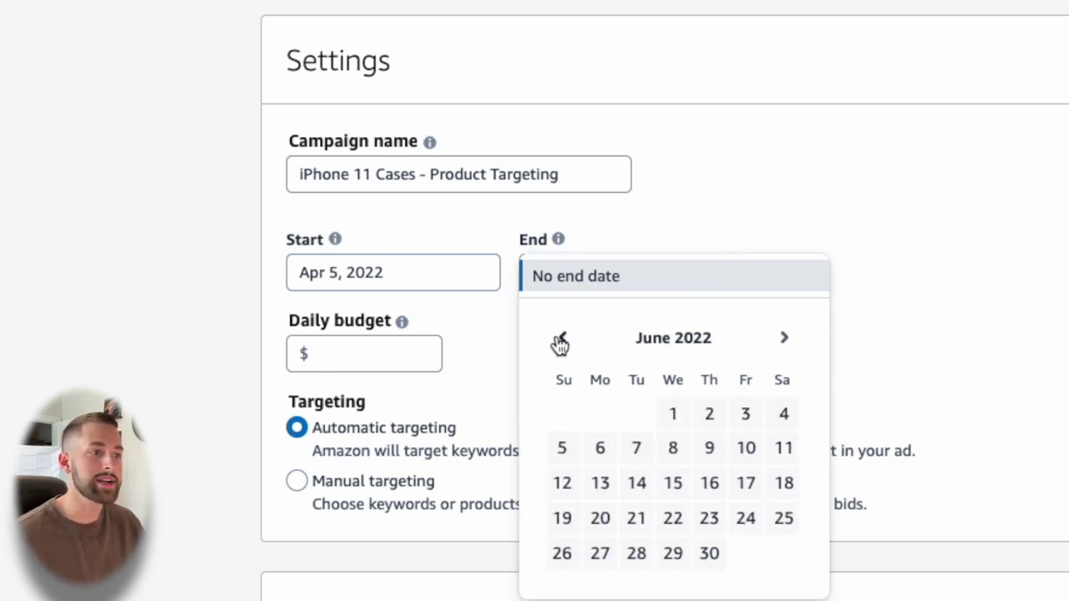
pyautogui.click(559, 343)
pyautogui.click(559, 342)
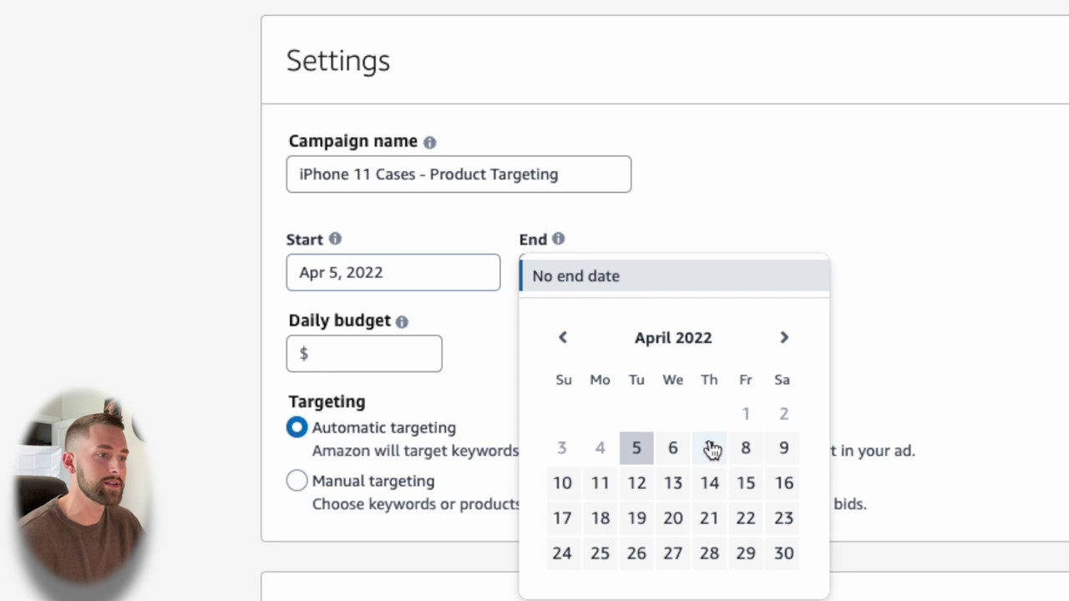
pyautogui.click(639, 518)
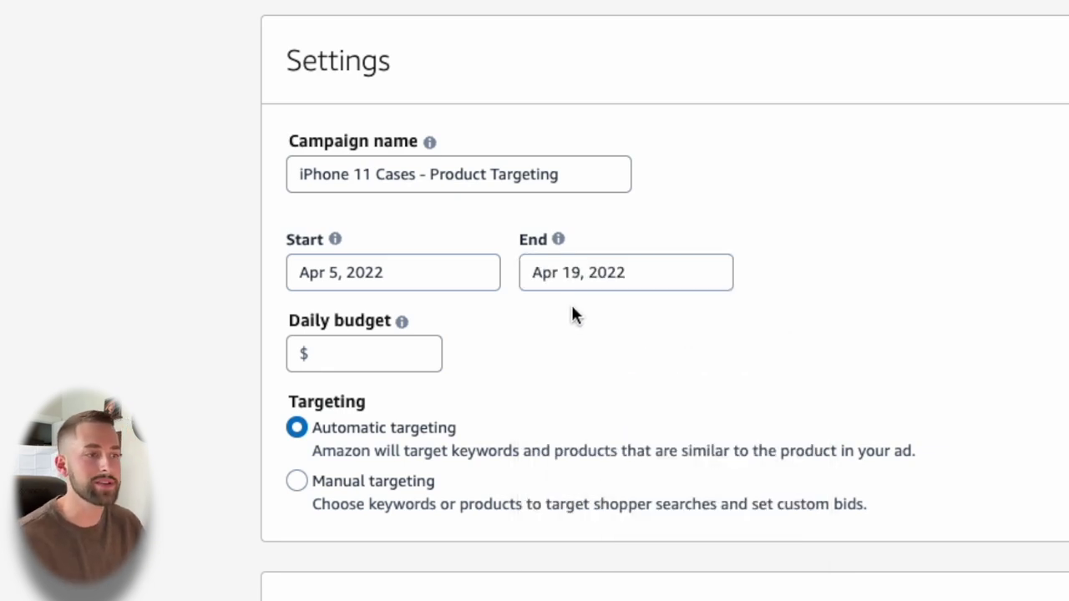
# Step: Switch to the Calculator and multiply 200 units by the 7.99 unit price to get the expected revenue
pyautogui.click(387, 349)
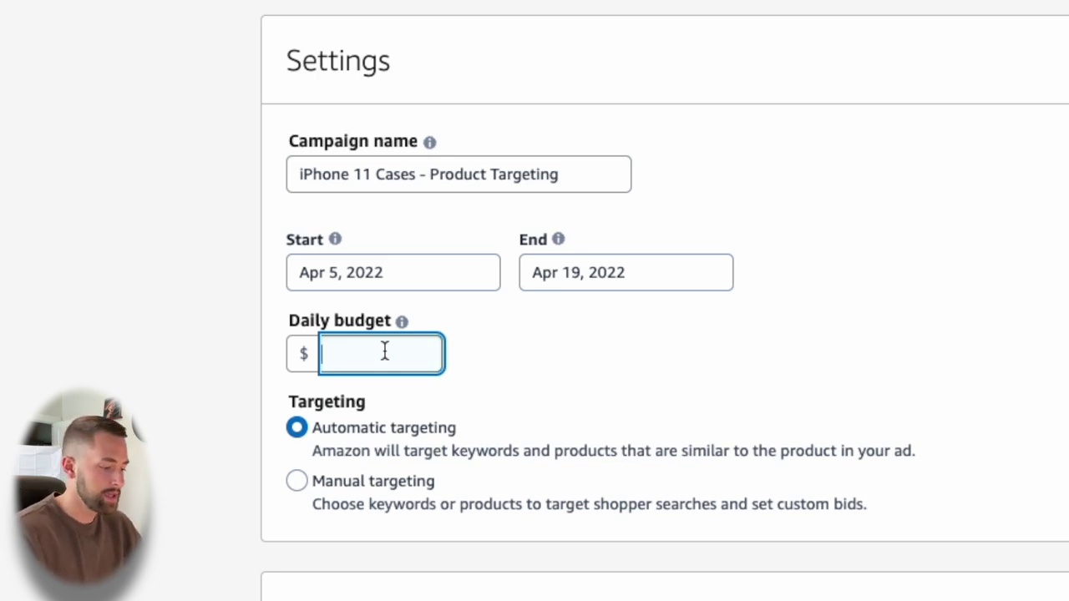
pyautogui.click(1006, 370)
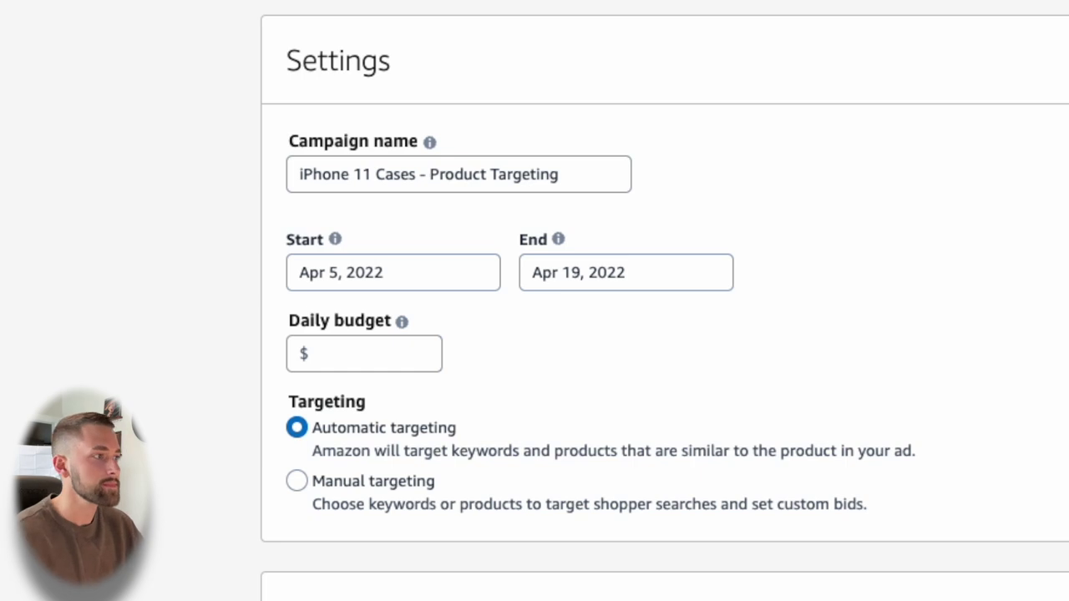
pyautogui.moveTo(1068, 138); pyautogui.dragTo(936, 138)
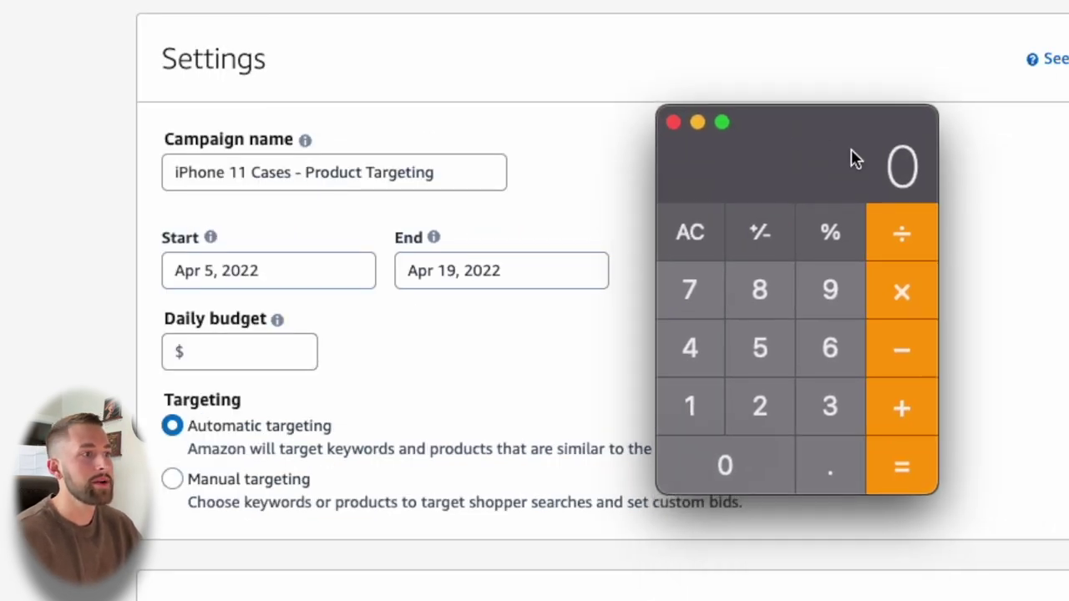
pyautogui.moveTo(854, 121); pyautogui.dragTo(905, 102)
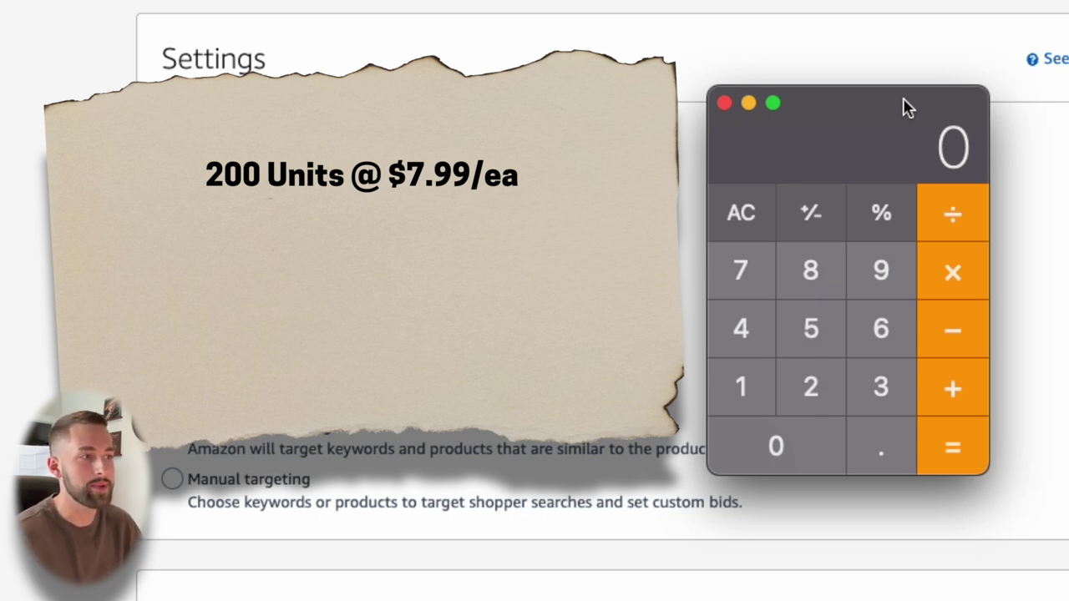
pyautogui.write('200')
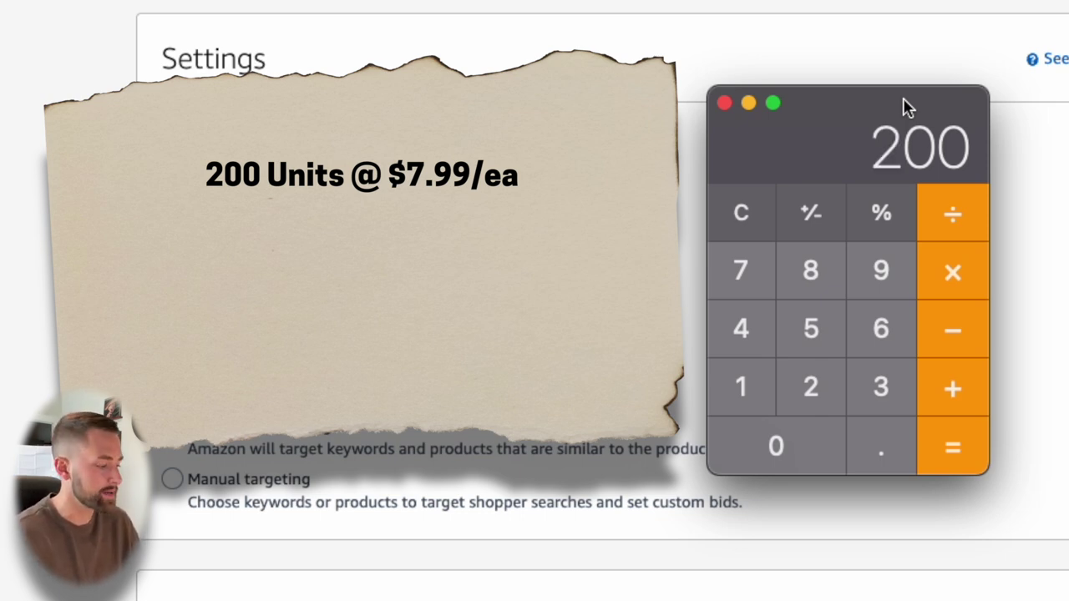
pyautogui.press('*')
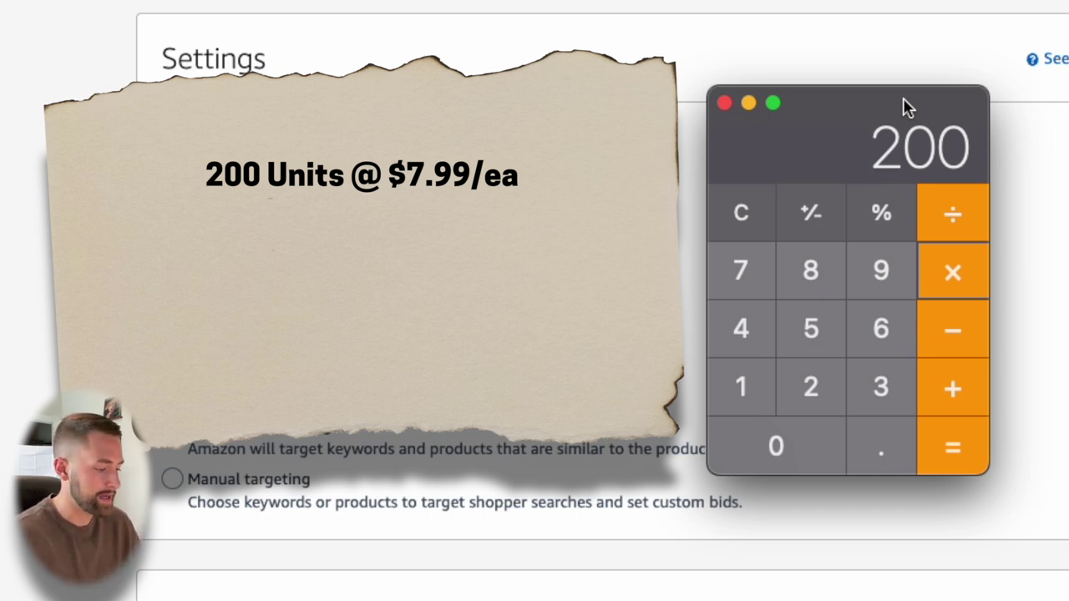
pyautogui.write('7.99')
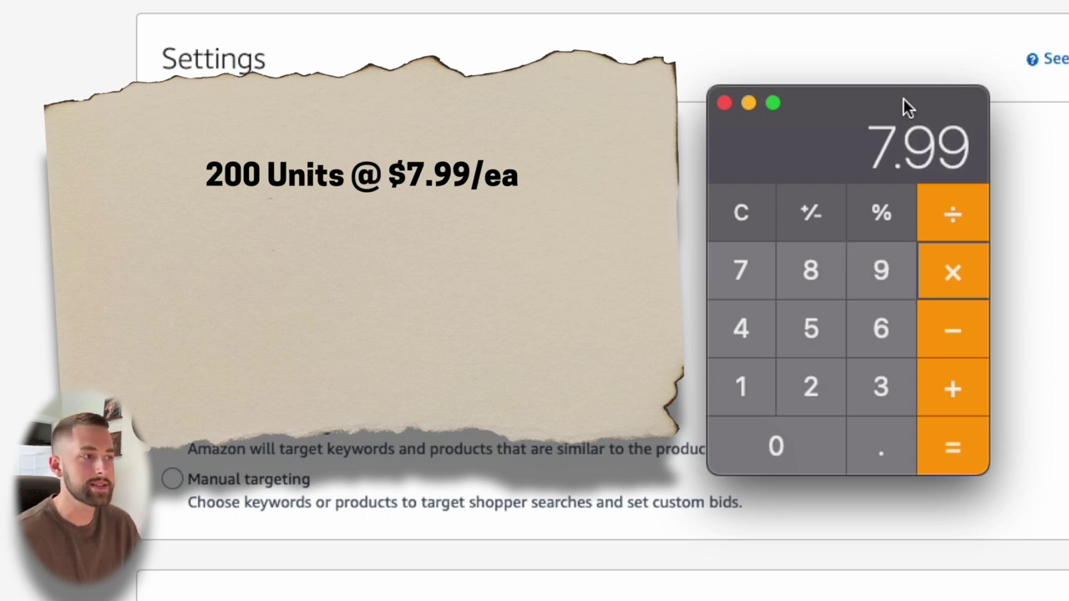
pyautogui.press('Return')
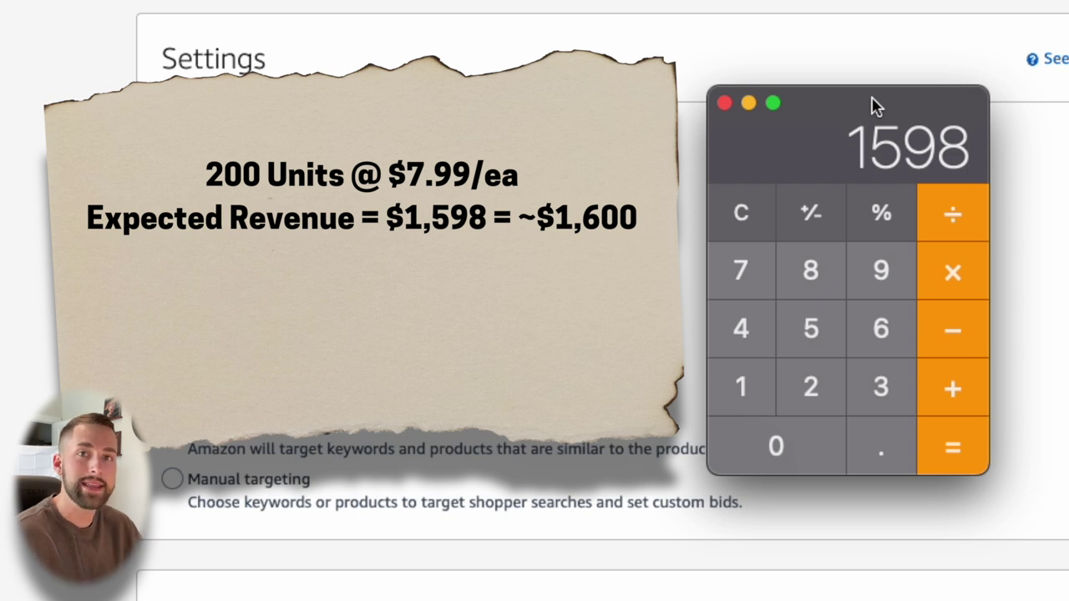
# Step: Multiply the expected revenue by 0.10 to get the total advertising budget, and clear the calculator
pyautogui.press('*')
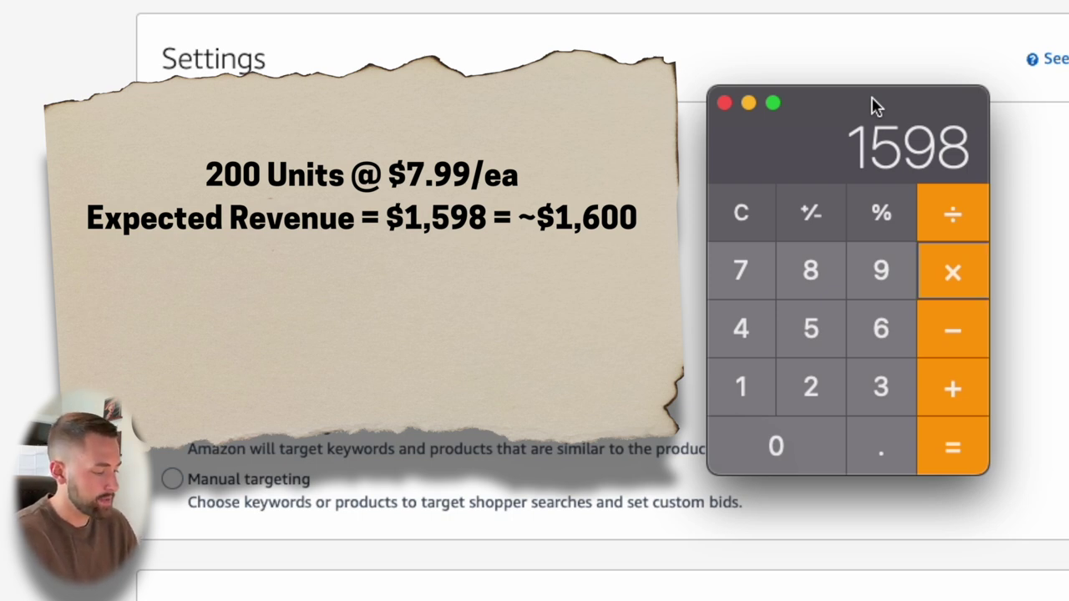
pyautogui.write('.10')
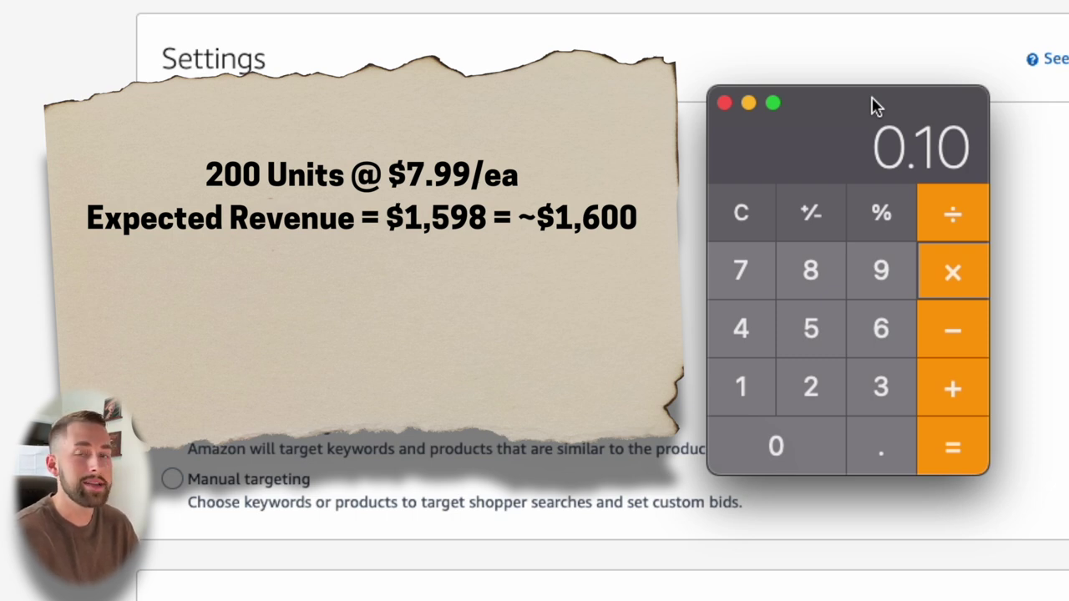
pyautogui.press('Return')
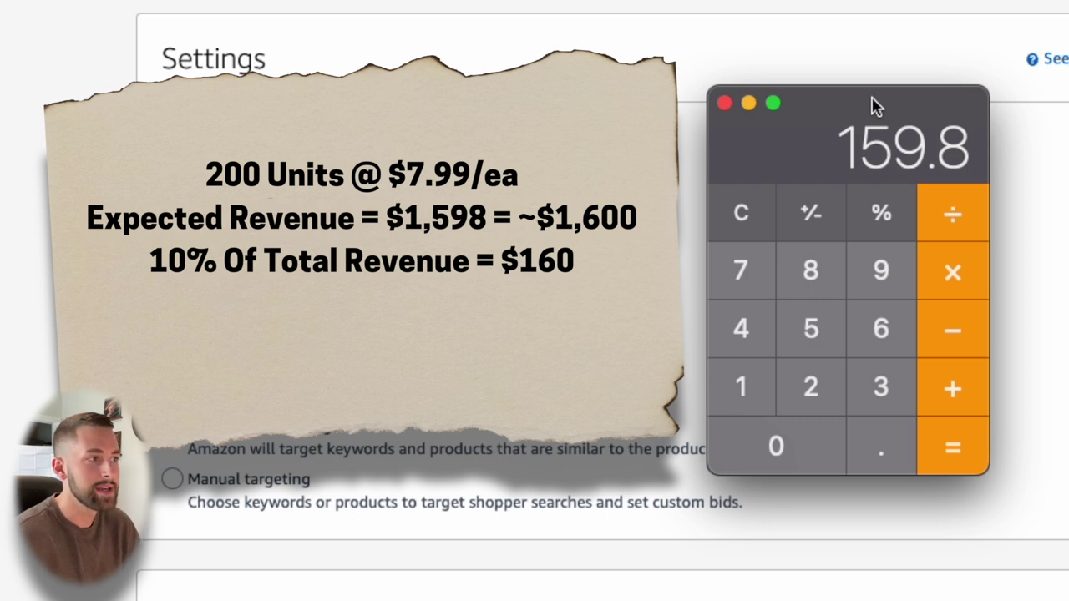
pyautogui.click(746, 213)
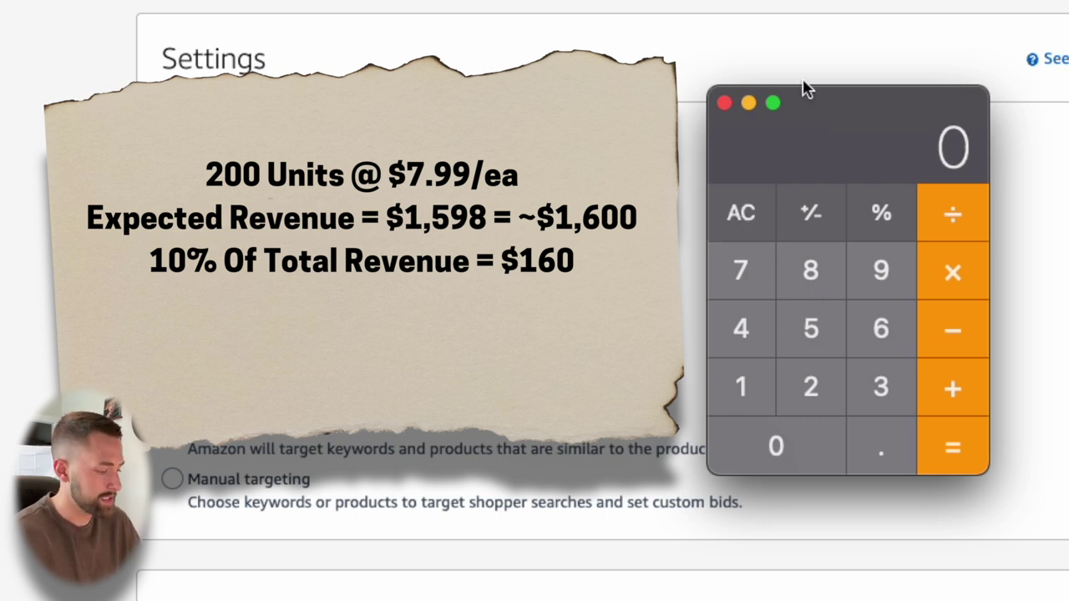
# Step: Divide the 160 total advertising budget by 14 days to get the daily budget, and close the Calculator
pyautogui.write('160')
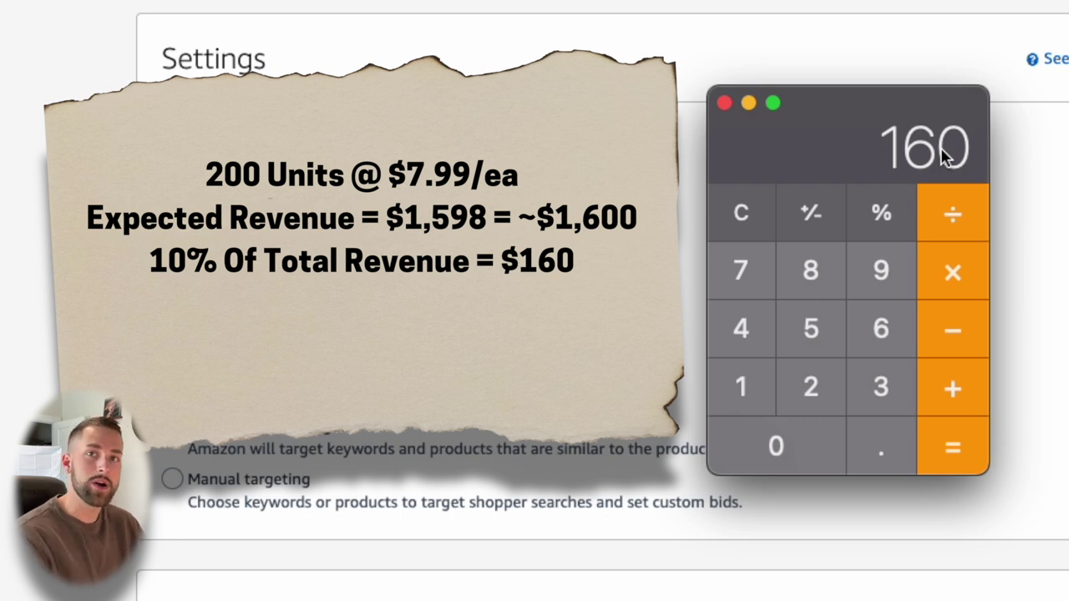
pyautogui.press('/')
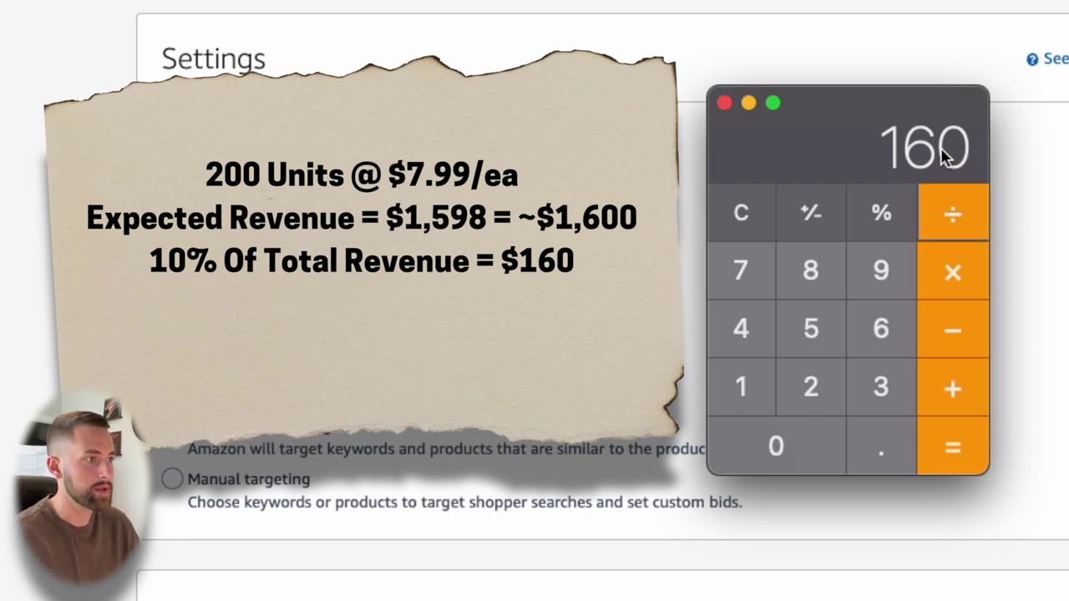
pyautogui.write('14')
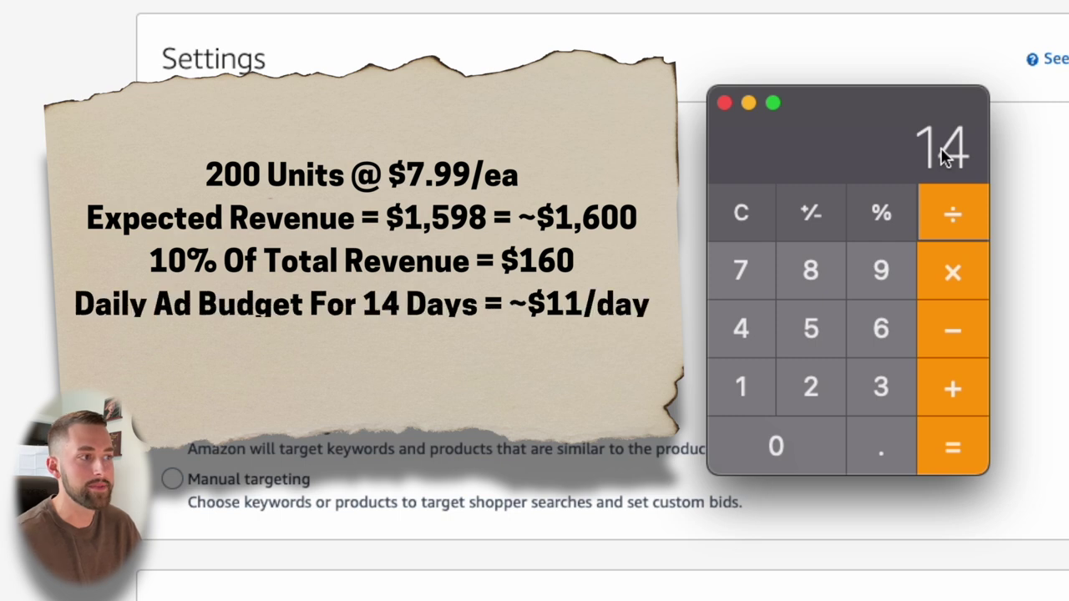
pyautogui.press('Return')
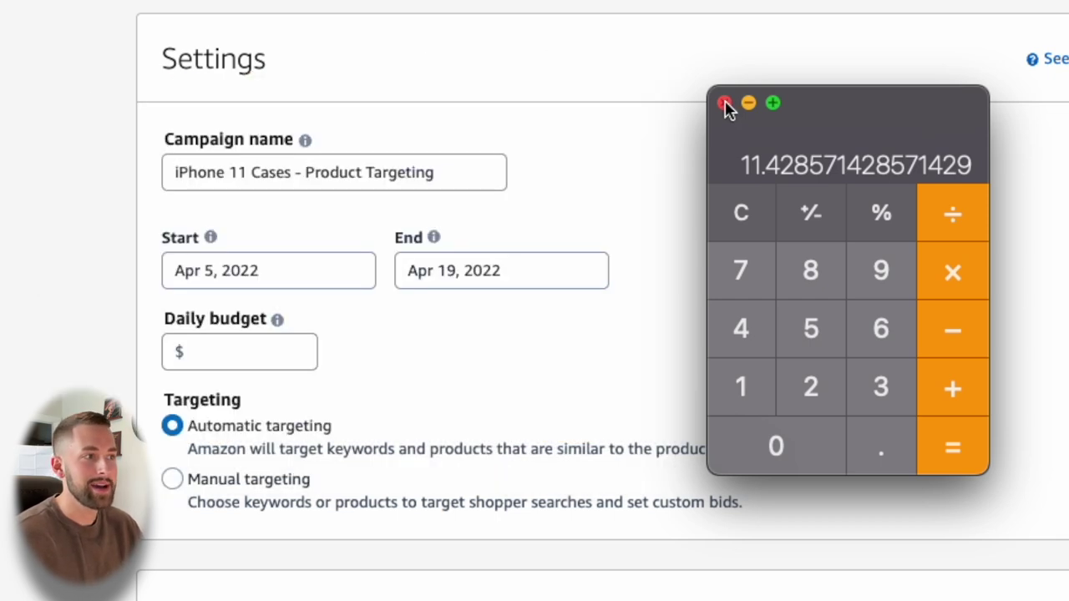
pyautogui.click(724, 104)
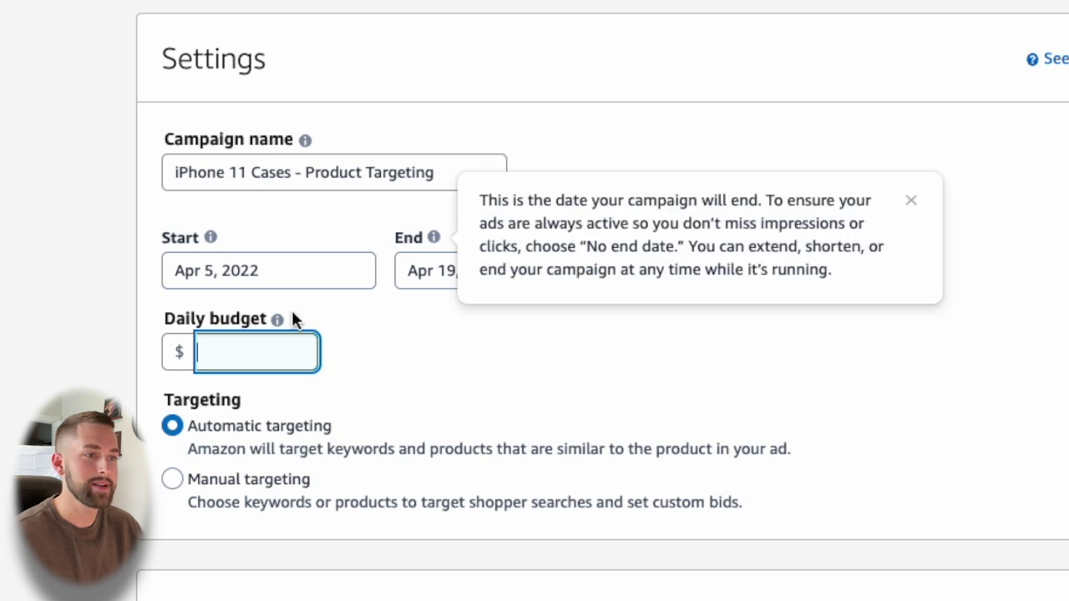
# Step: Set the campaign's daily budget to $11 and choose manual targeting
pyautogui.write('11')
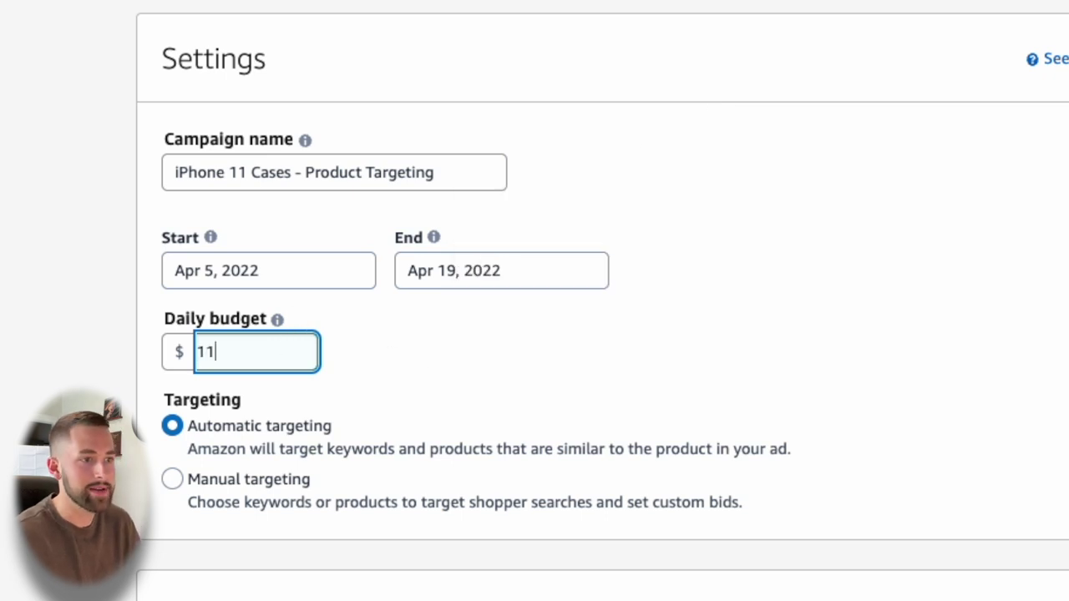
pyautogui.click(470, 369)
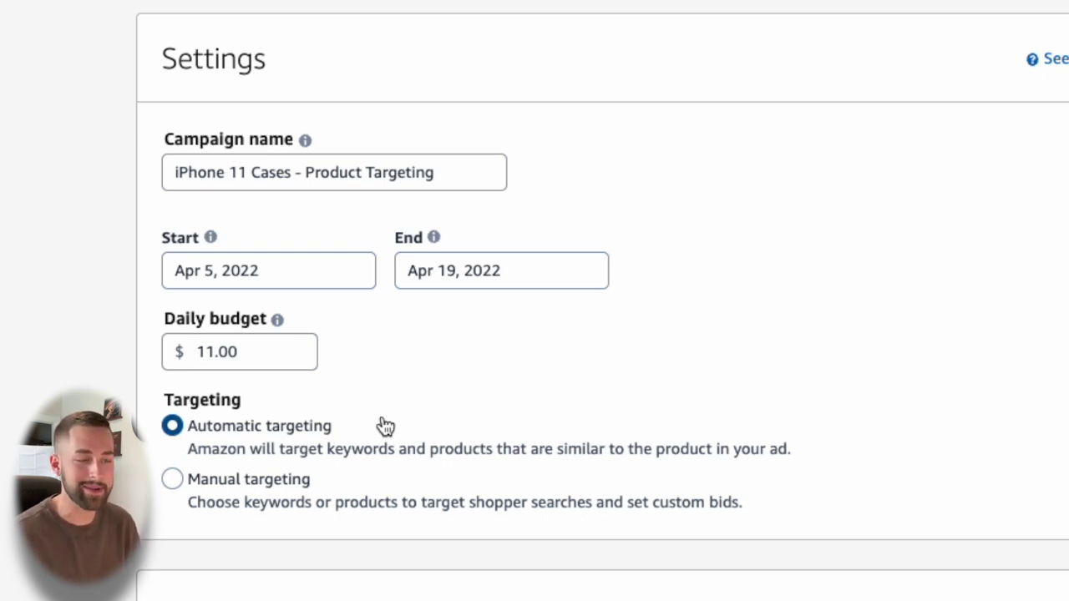
pyautogui.click(232, 493)
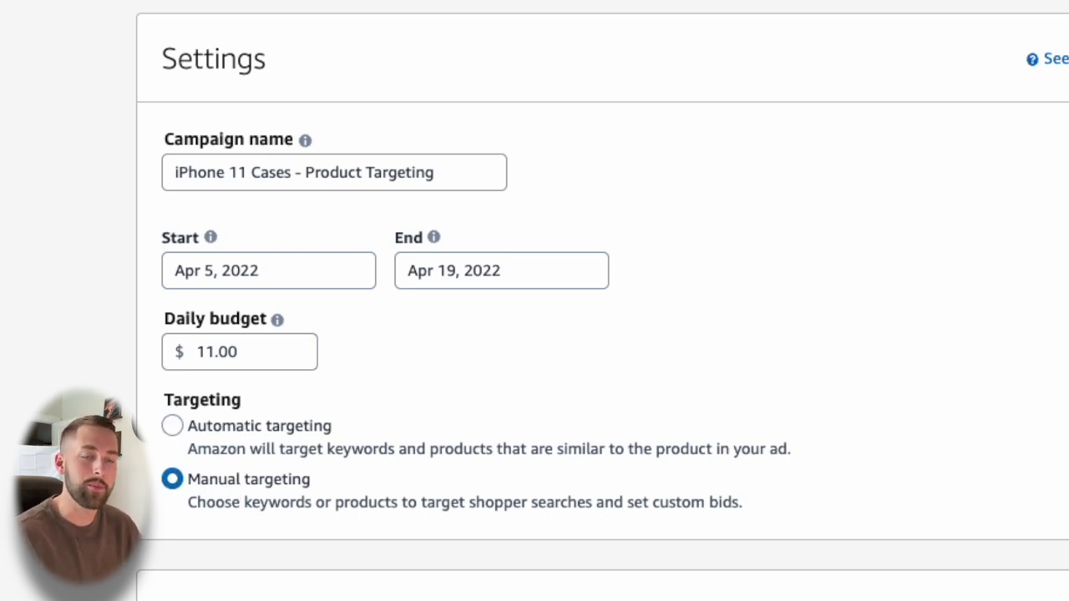
# Step: Keep the dynamic bids - down only strategy and name the ad group "Ad Group 1"
pyautogui.scroll(-6, 52, 339)
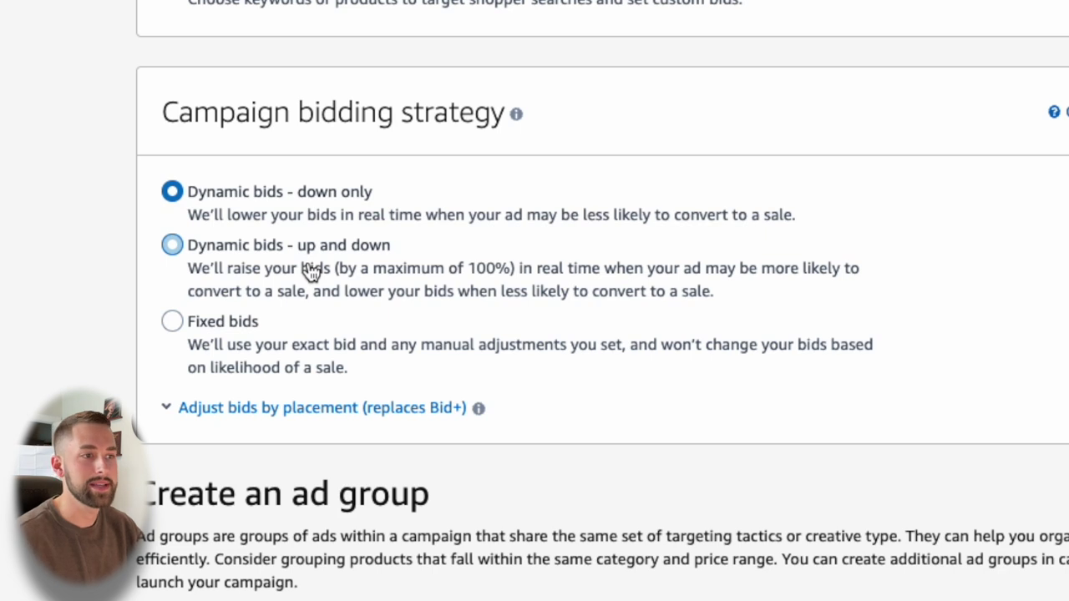
pyautogui.tripleClick(287, 540)
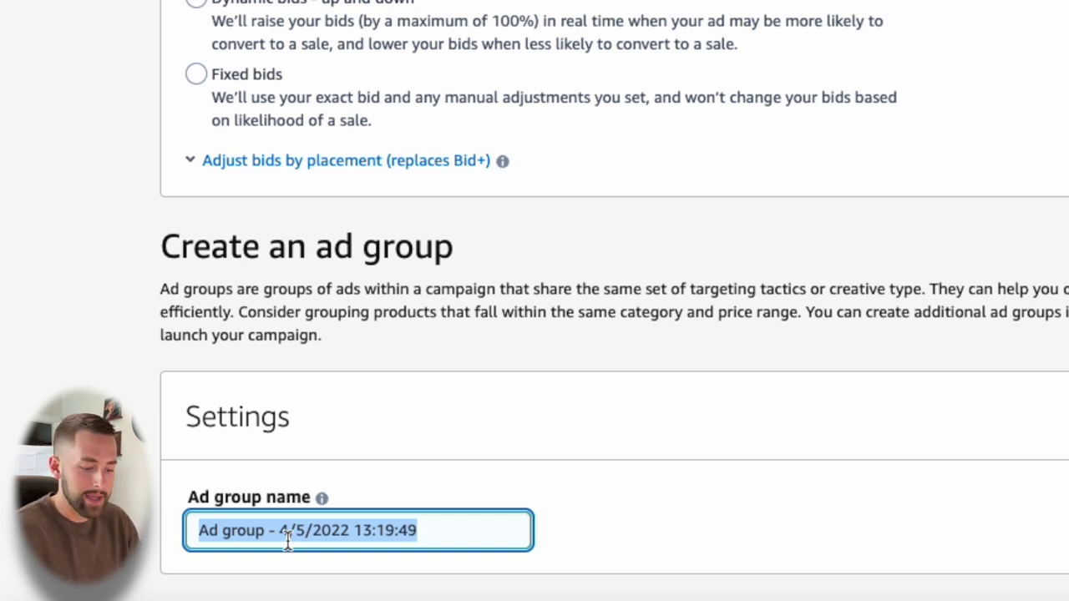
pyautogui.write('Ad group')
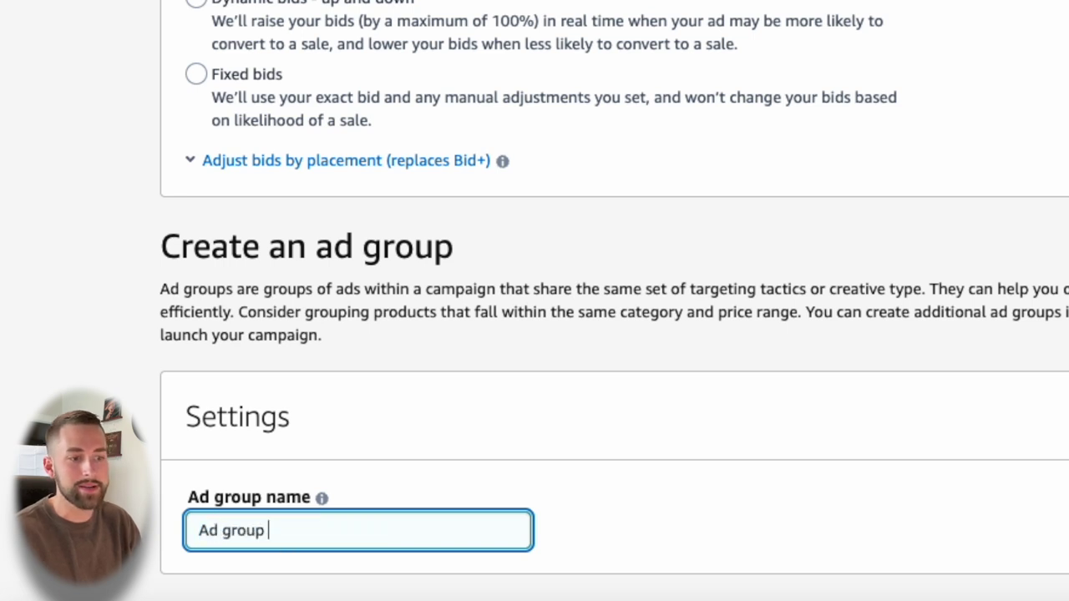
pyautogui.press('BackSpace')
pyautogui.press('BackSpace')
pyautogui.press('BackSpace')
pyautogui.press('BackSpace')
pyautogui.press('BackSpace')
pyautogui.press('BackSpace')
pyautogui.write('Group ')
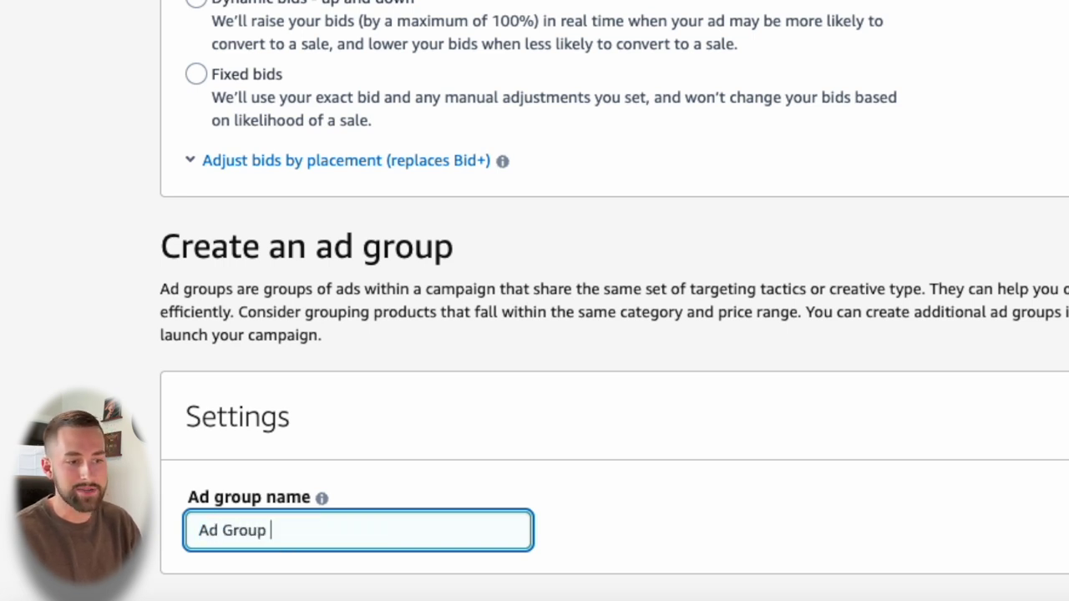
pyautogui.write('1')
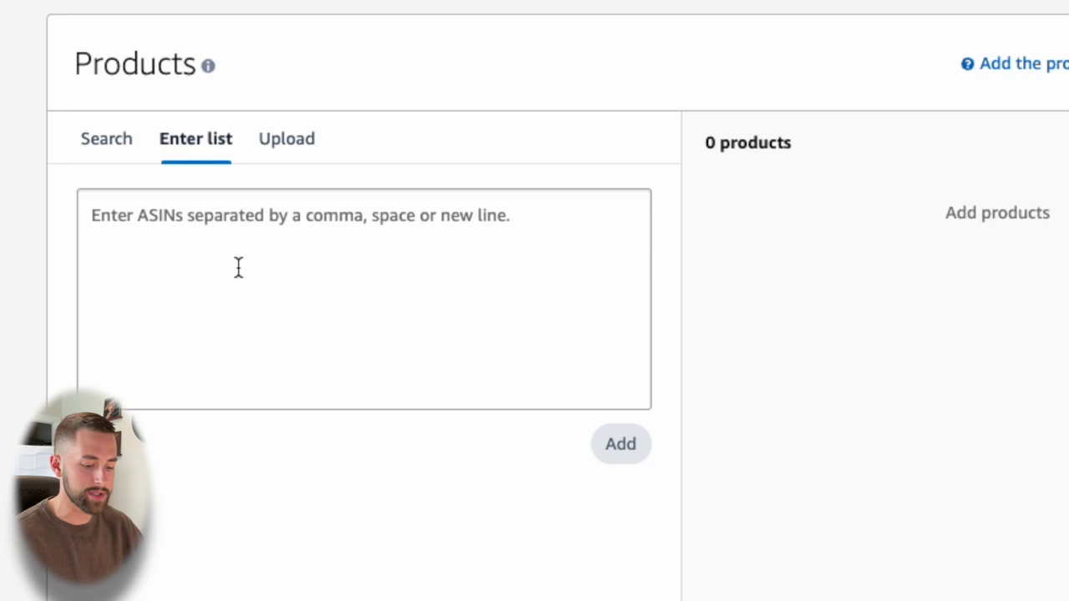
# Step: Add the product with ASIN B089YVR51T to the ad group's advertised products
pyautogui.click(238, 266)
pyautogui.write('B089YVR51T')
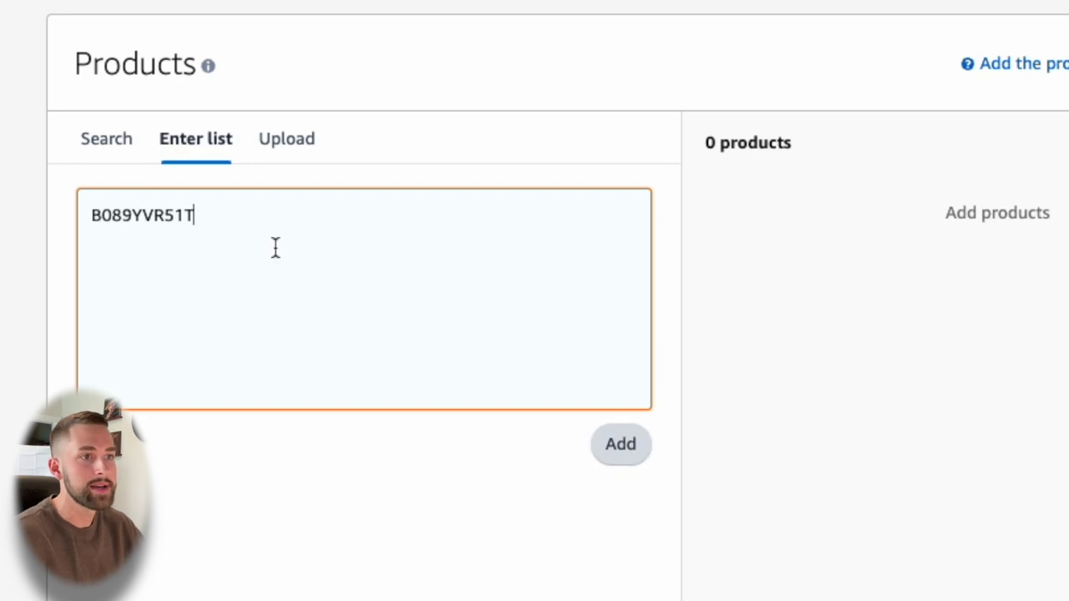
pyautogui.doubleClick(171, 232)
pyautogui.click(292, 245)
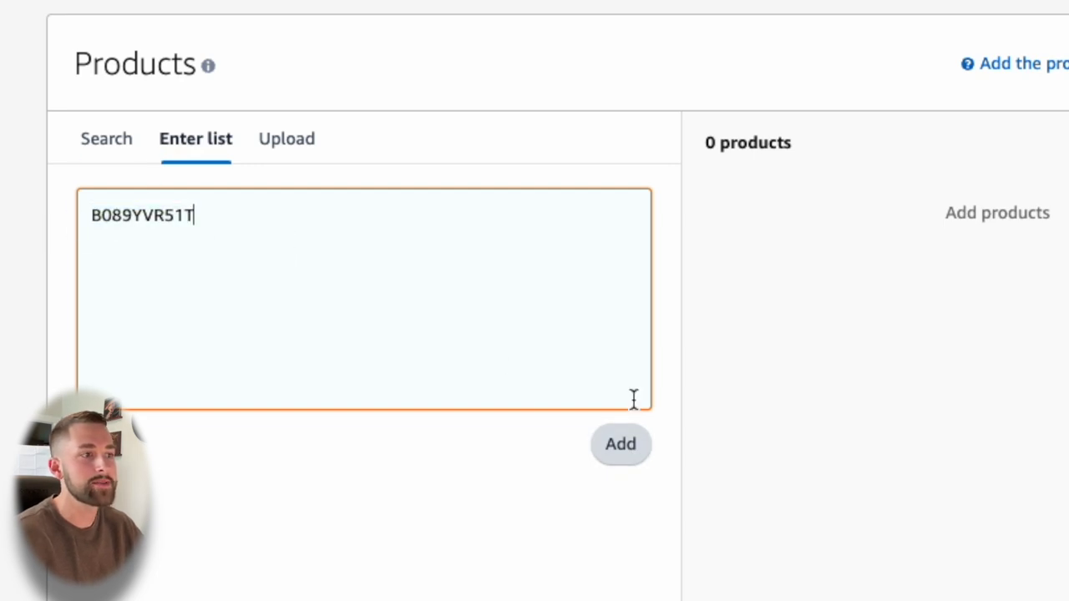
pyautogui.click(622, 447)
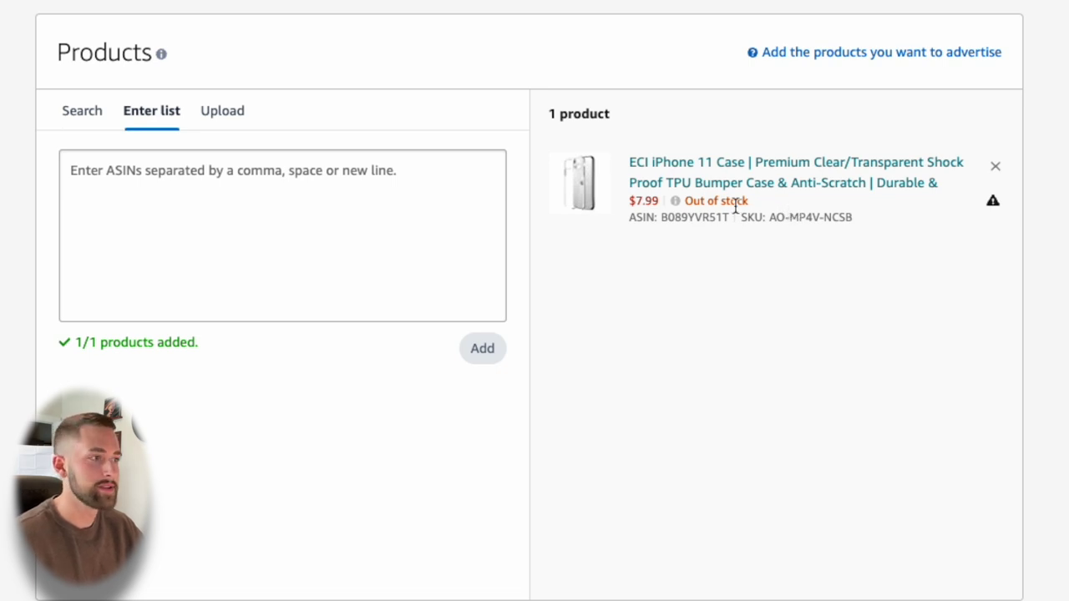
# Step: Check the added product's stock notice and review the available manual targeting types
pyautogui.moveTo(708, 205)
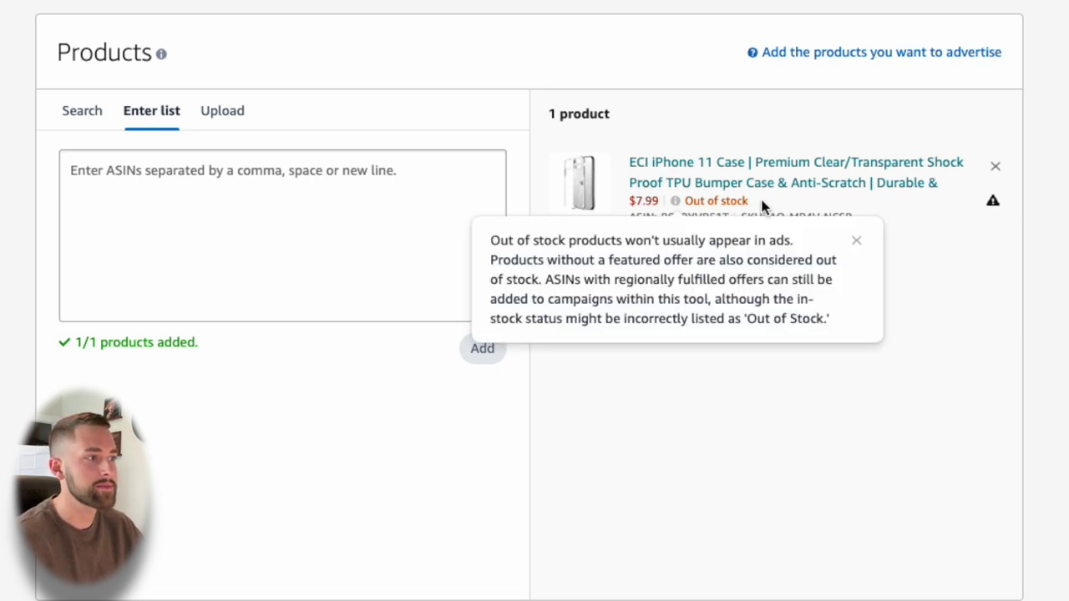
pyautogui.moveTo(755, 203); pyautogui.dragTo(685, 203)
pyautogui.click(927, 294)
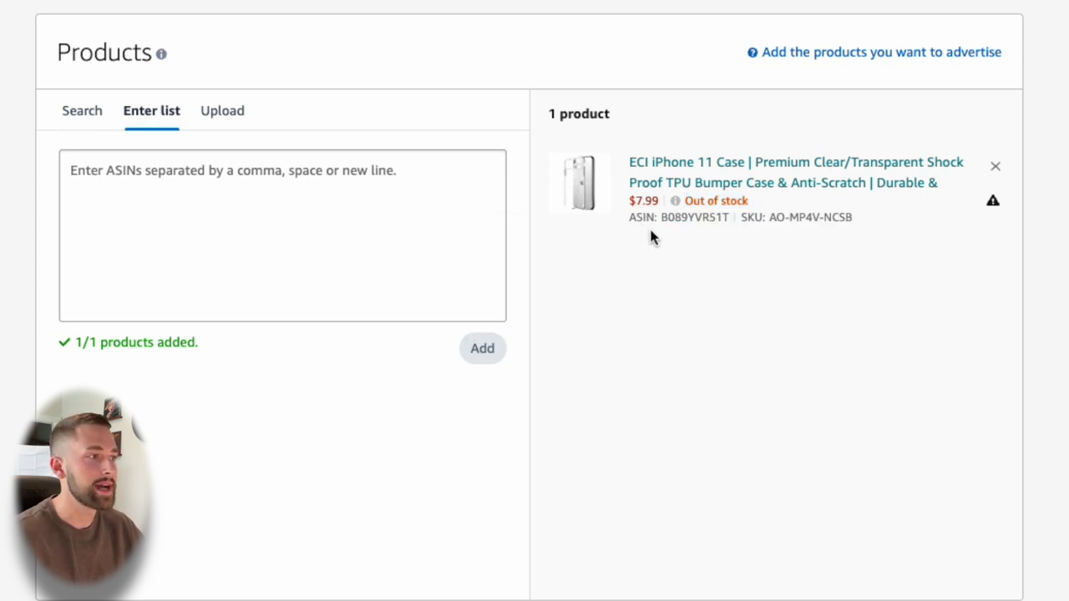
pyautogui.scroll(-4, 650, 232)
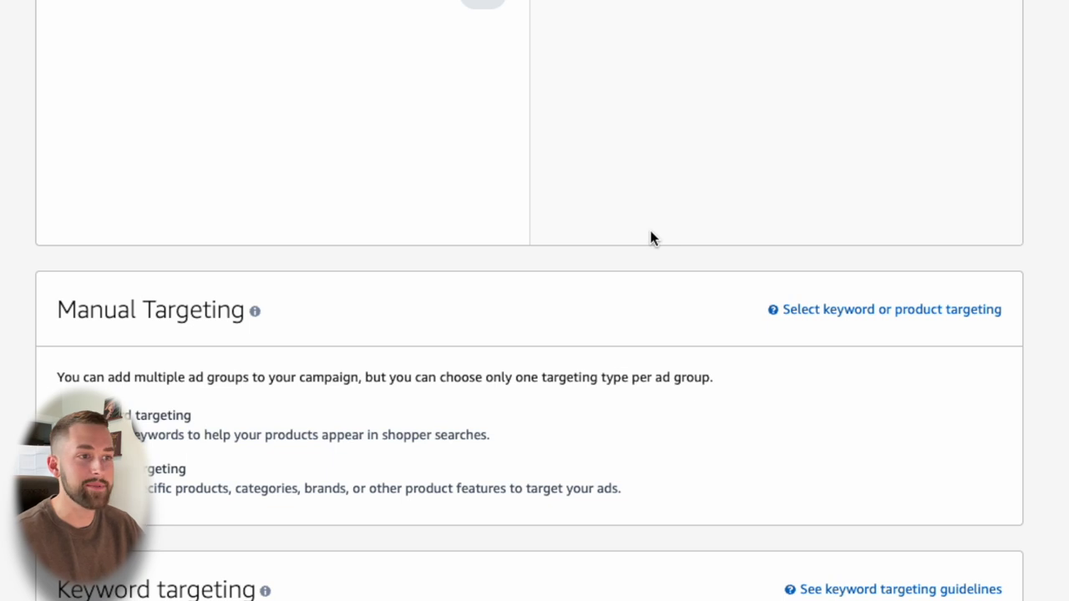
pyautogui.scroll(3, 652, 239)
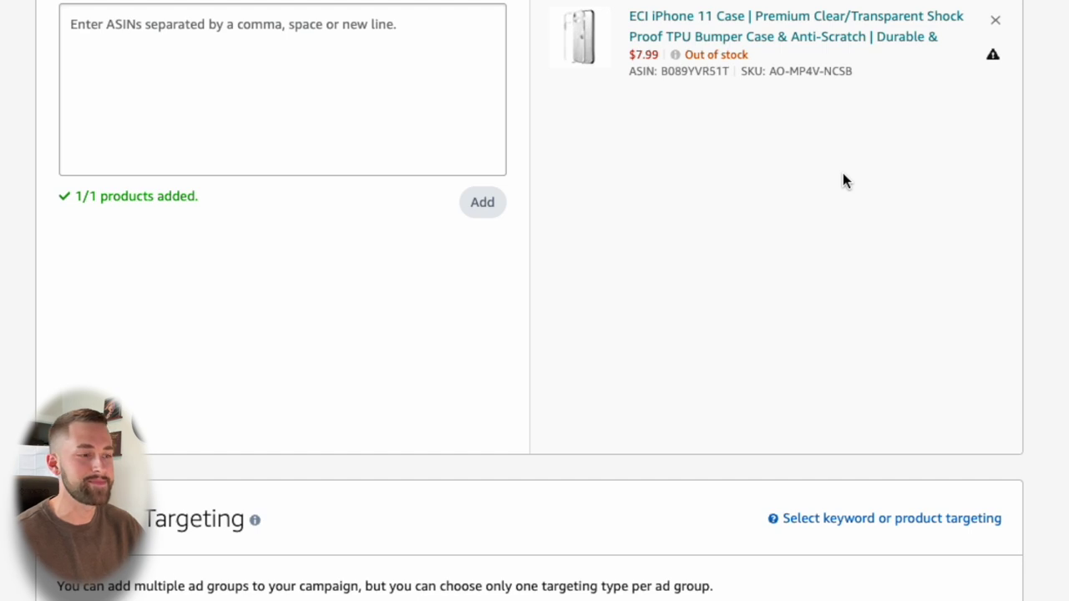
pyautogui.scroll(-5, 843, 179)
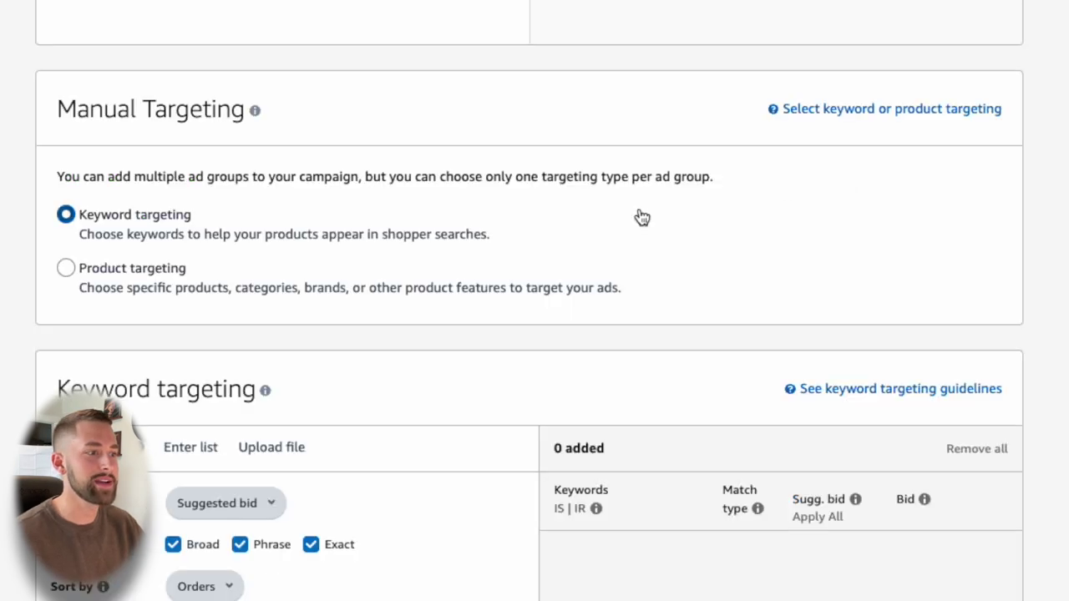
pyautogui.doubleClick(76, 112)
pyautogui.moveTo(77, 112); pyautogui.dragTo(173, 114)
pyautogui.click(180, 116)
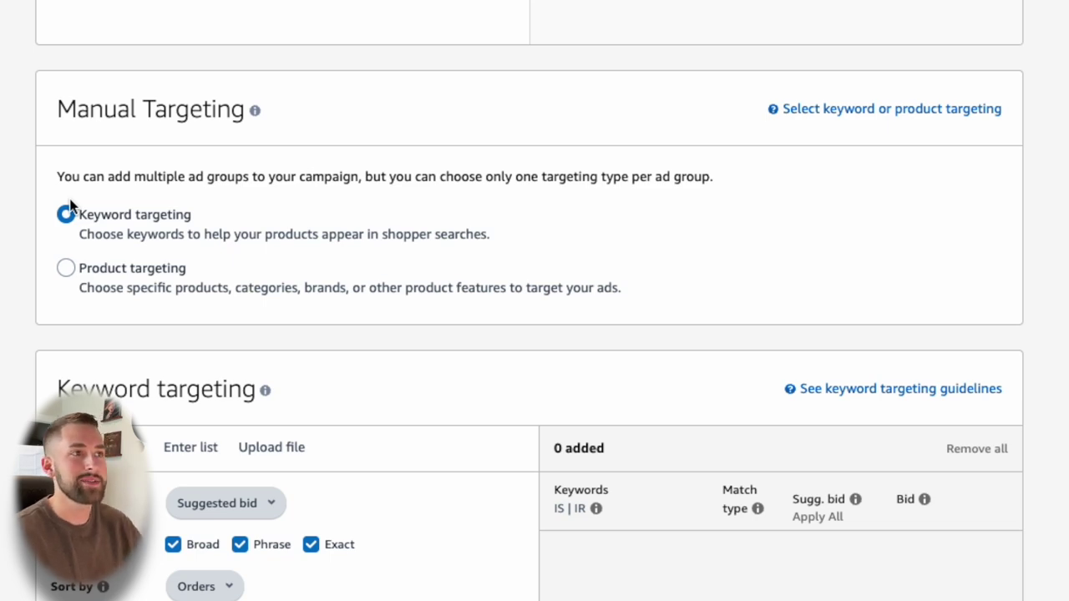
# Step: Compare the ECI iPhone 11 case listing with the Mkeke competitor listing, examining its monthly sales and sponsored related products
pyautogui.click(117, 13)
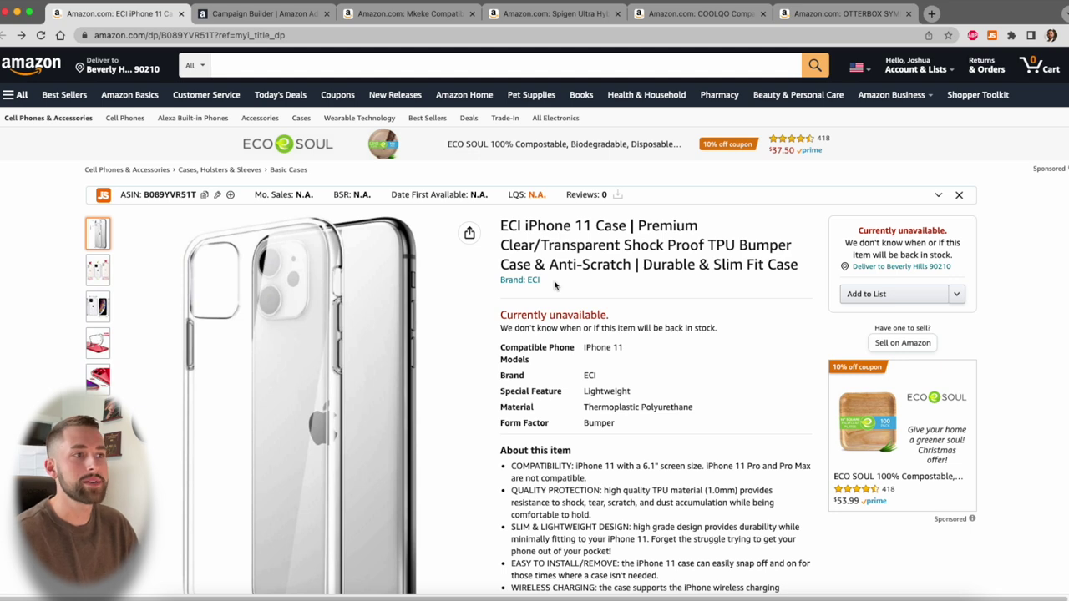
pyautogui.click(418, 8)
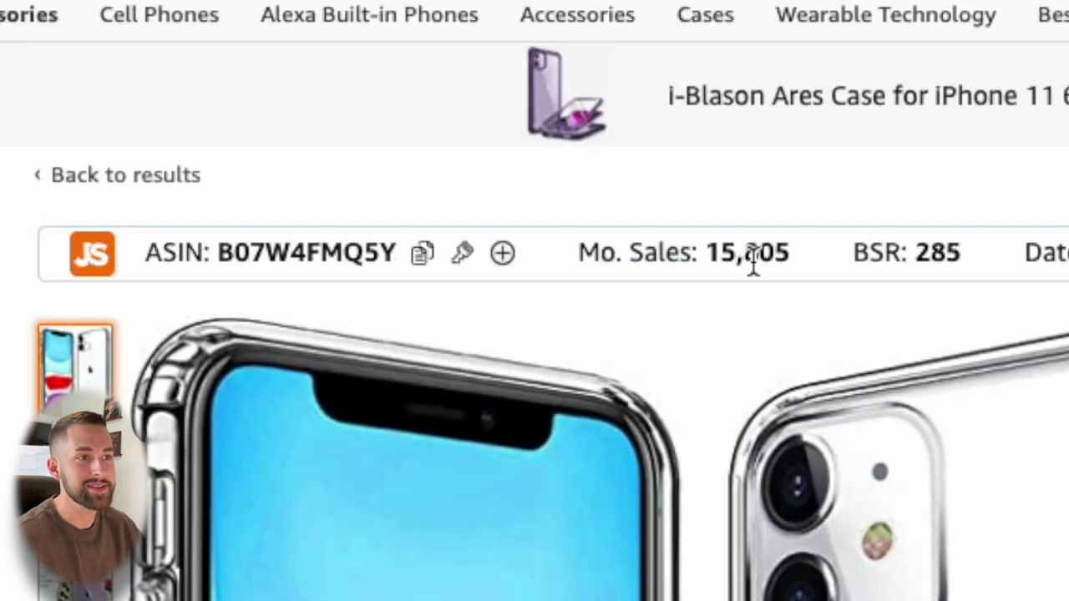
pyautogui.doubleClick(752, 261)
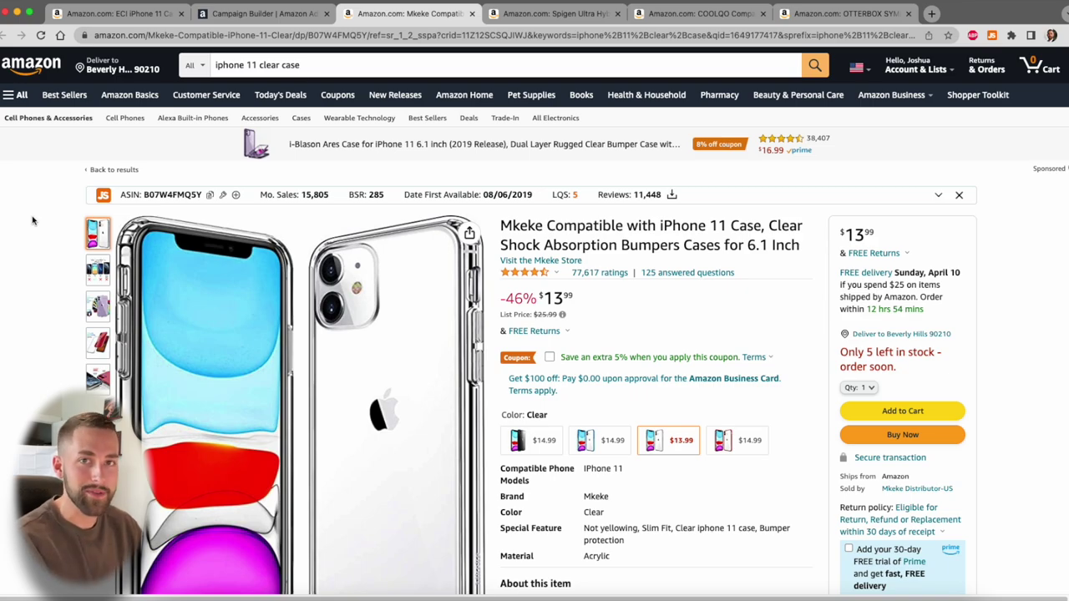
pyautogui.scroll(-10, 36, 230)
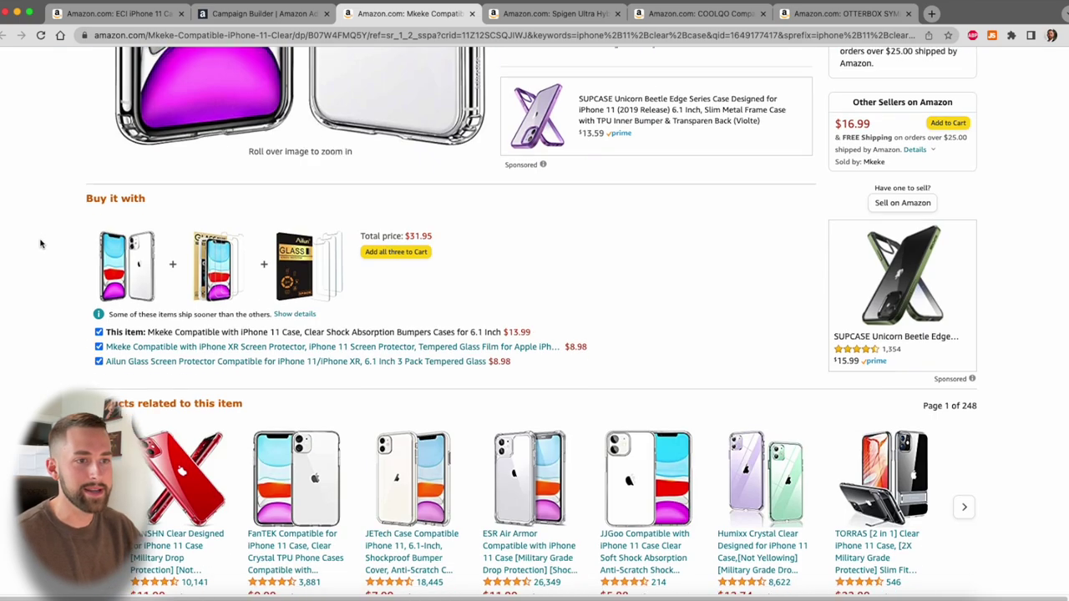
pyautogui.scroll(-3, 40, 243)
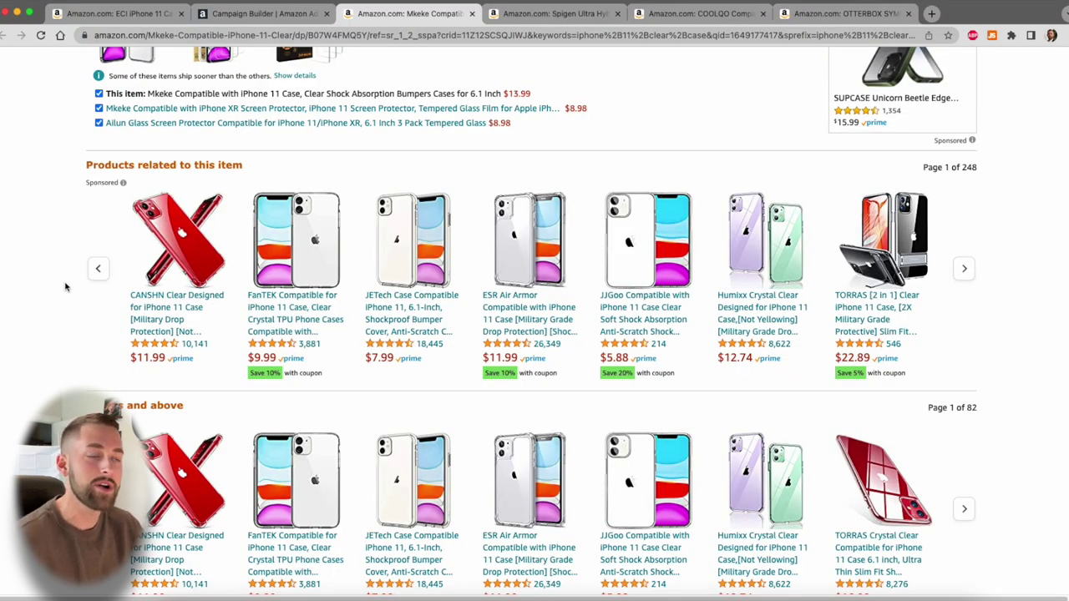
pyautogui.scroll(15, 66, 286)
pyautogui.moveTo(442, 172)
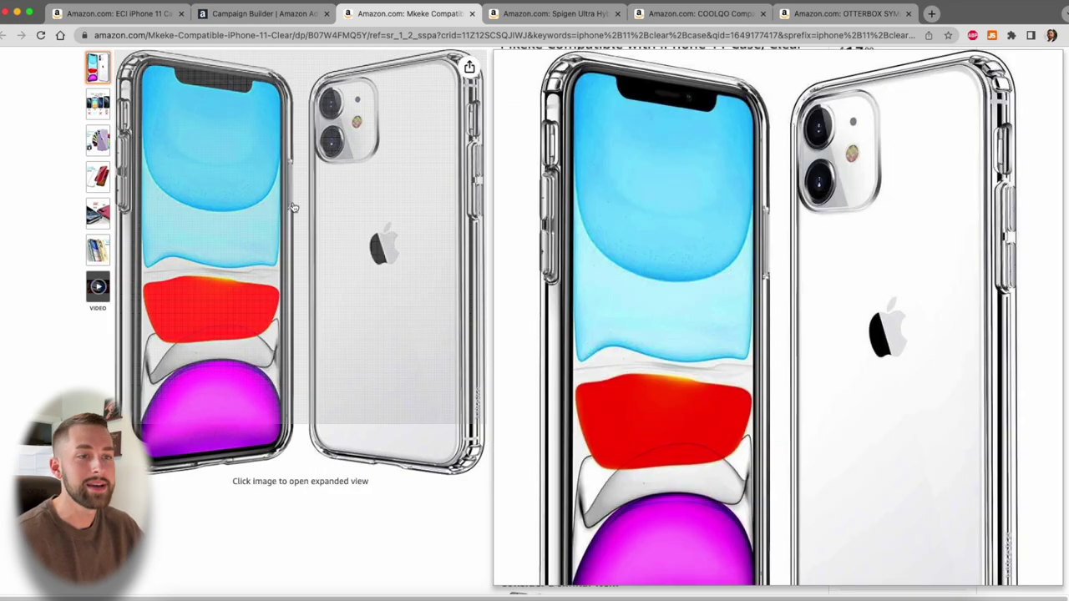
pyautogui.scroll(-15, 65, 229)
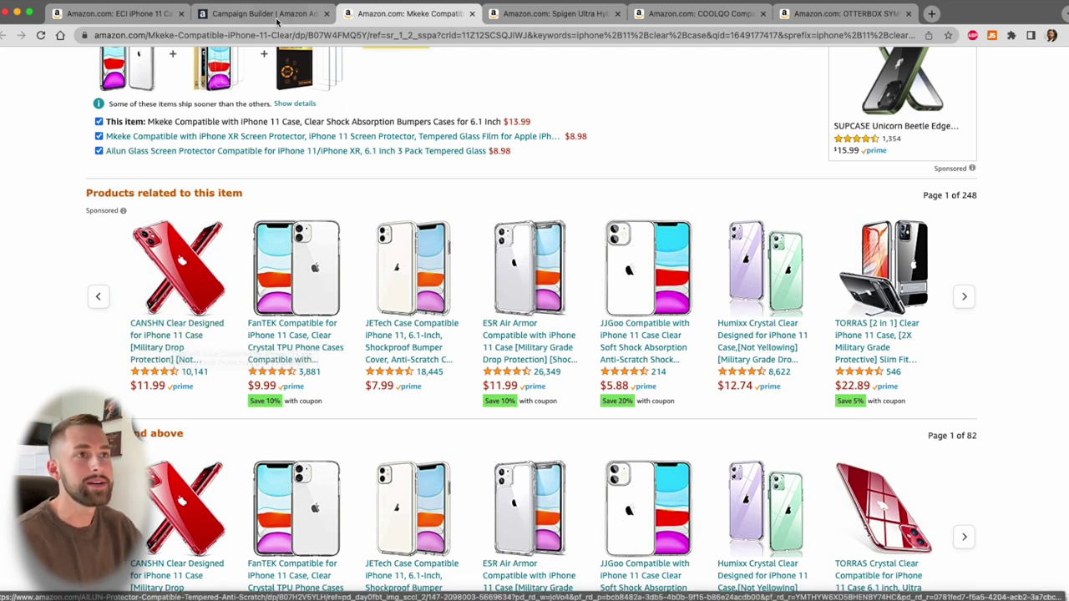
pyautogui.click(117, 13)
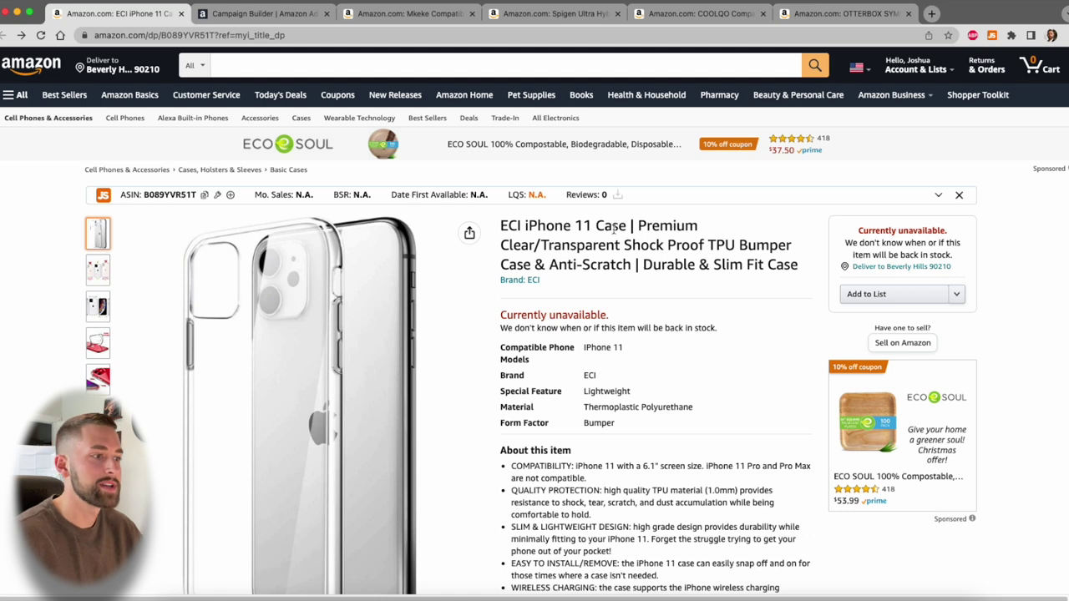
# Step: Return to the Campaign Builder, choose product targeting for the ad group, and open the ASIN list entry for individual products
pyautogui.click(277, 14)
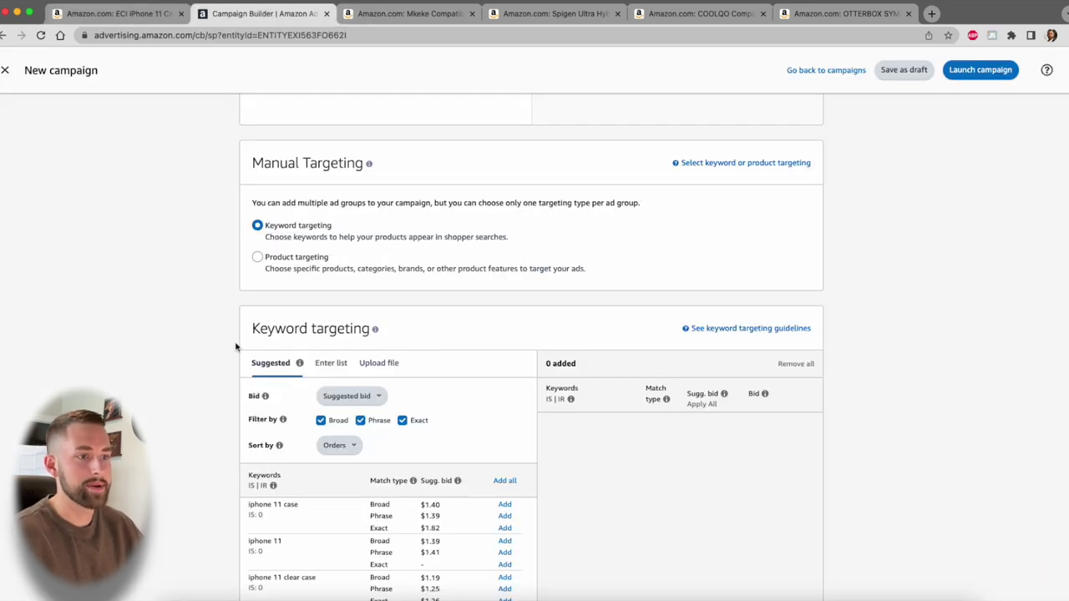
pyautogui.click(286, 266)
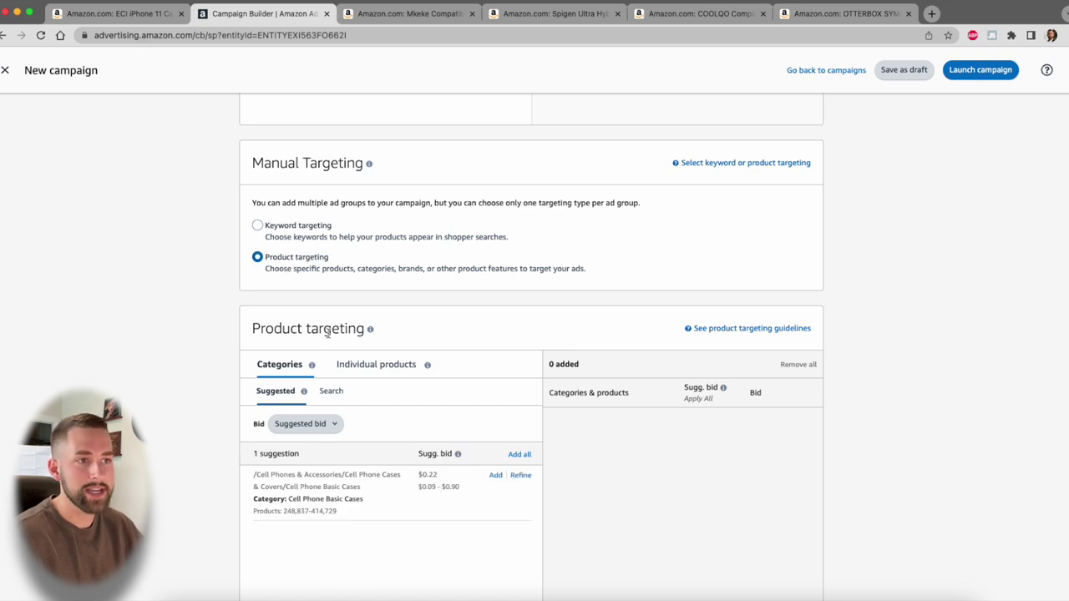
pyautogui.scroll(-5, 166, 320)
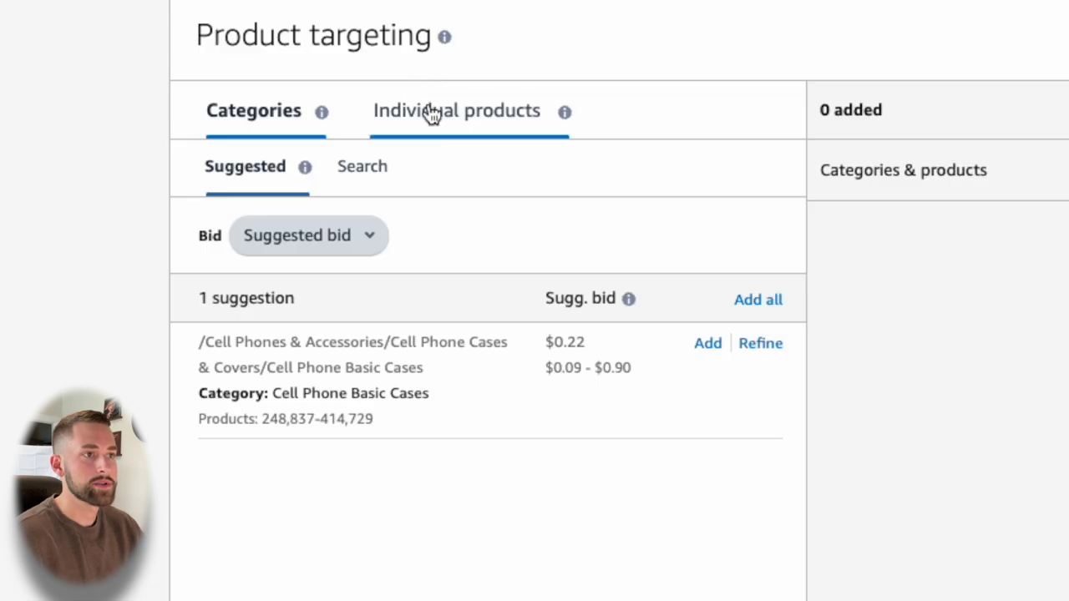
pyautogui.click(435, 124)
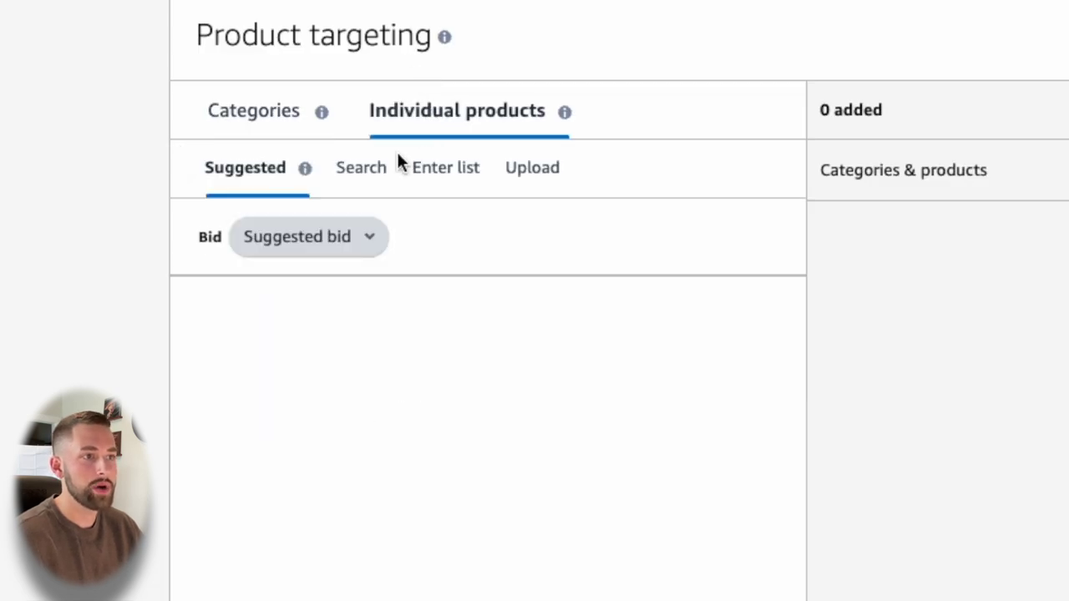
pyautogui.click(451, 170)
pyautogui.click(473, 392)
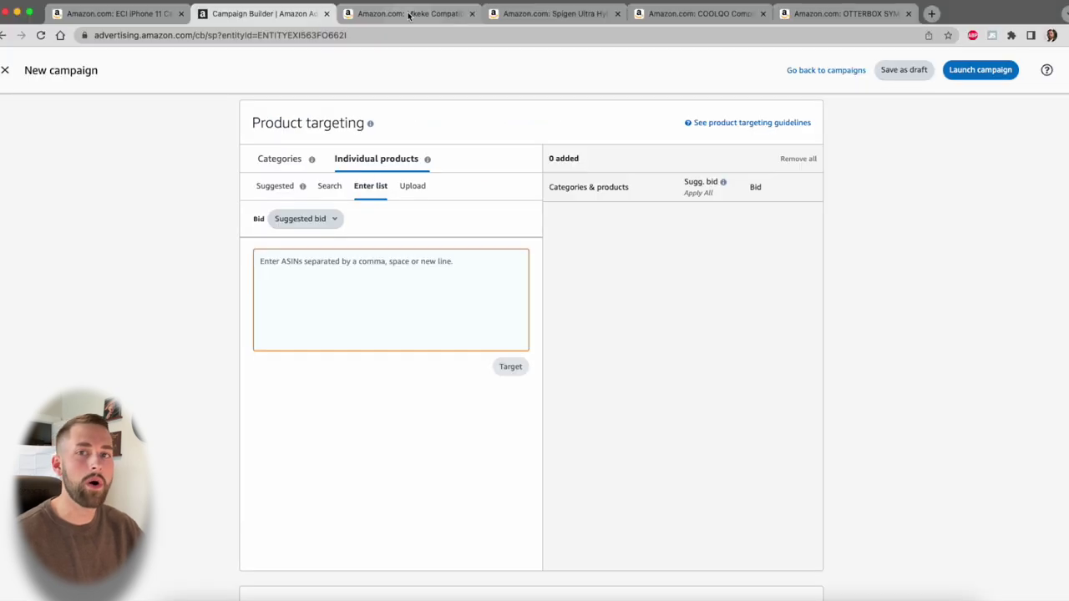
# Step: Search Amazon for "iphone 11 clear case" from the ECI listing page
pyautogui.click(114, 15)
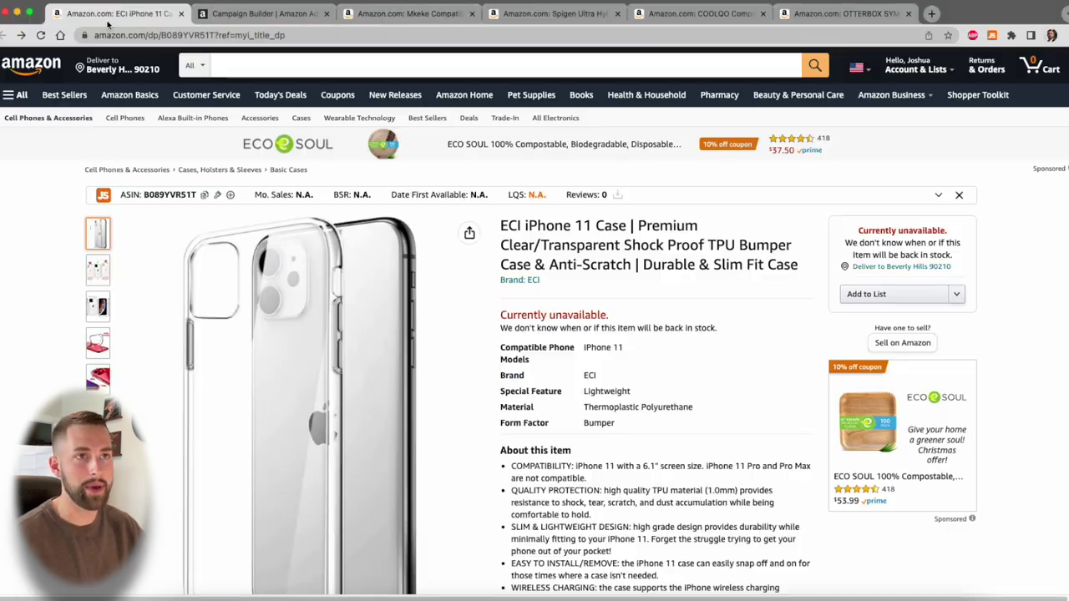
pyautogui.click(256, 70)
pyautogui.write('iphone')
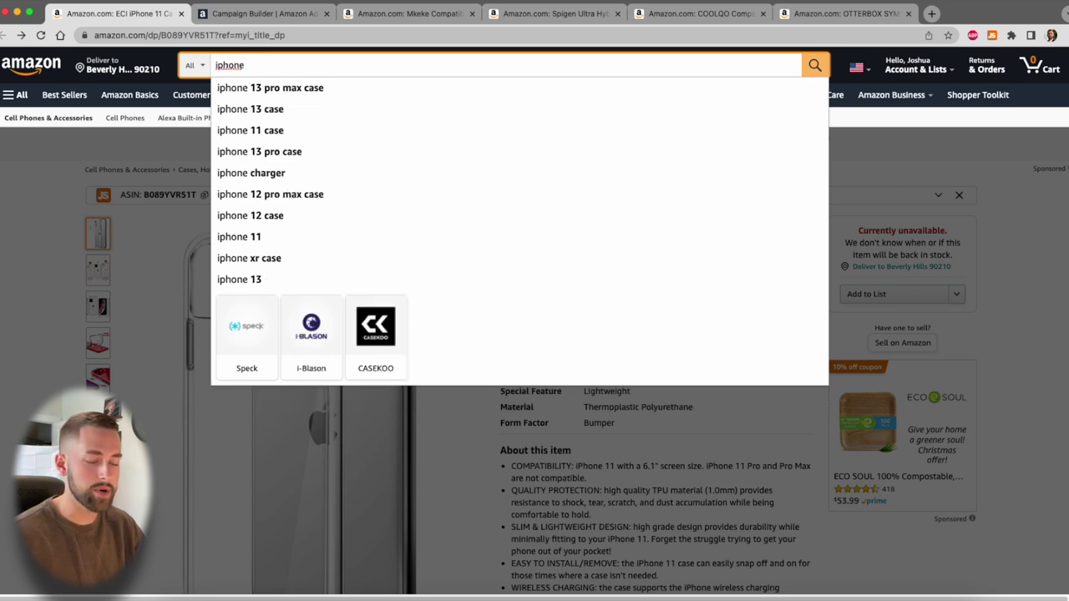
pyautogui.write(' 11')
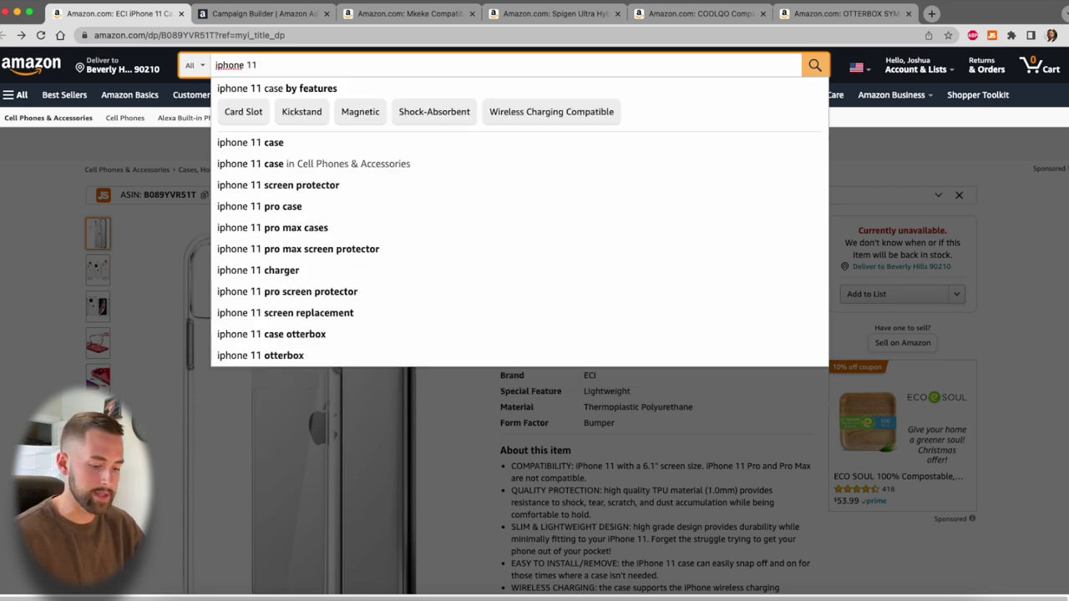
pyautogui.write(' clear case')
pyautogui.press('Return')
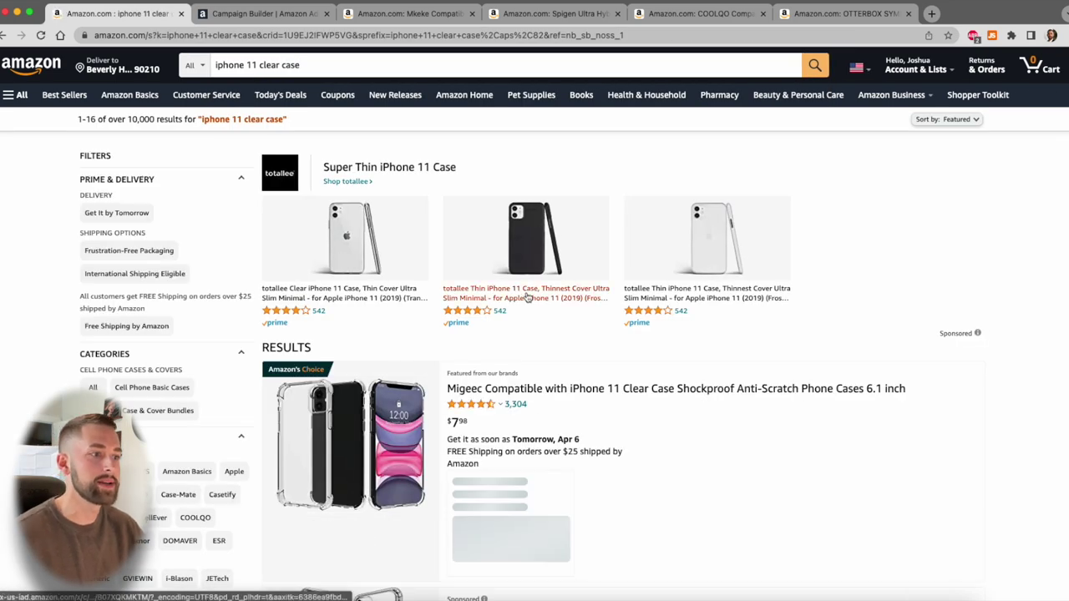
# Step: Compare the prices, ratings and monthly sales of the Migeec, Mkeke, JETech and Spigen clear cases in the search results
pyautogui.scroll(-2, 610, 326)
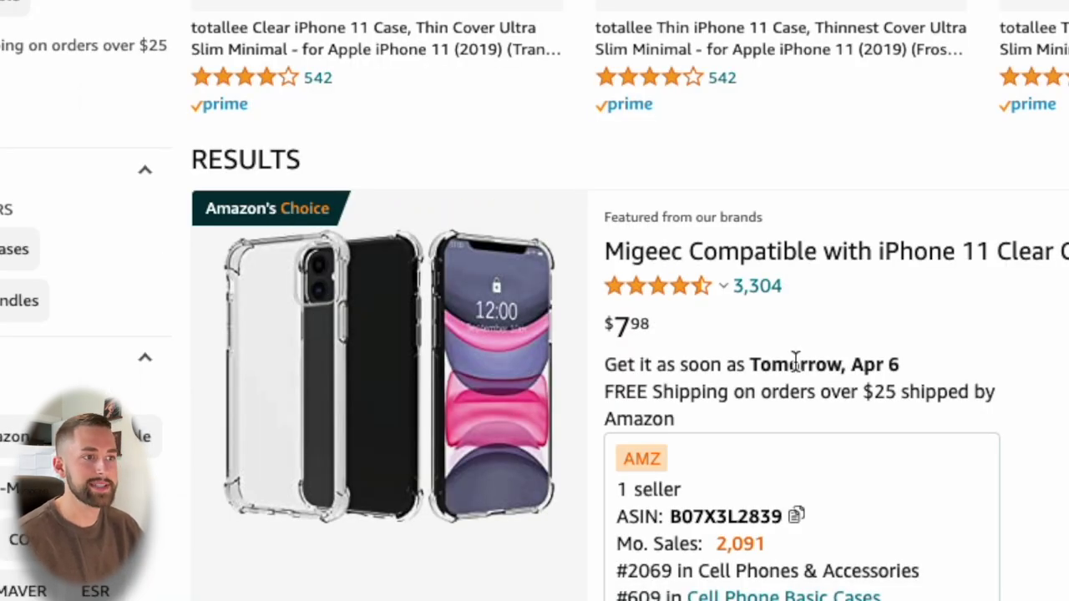
pyautogui.click(799, 516)
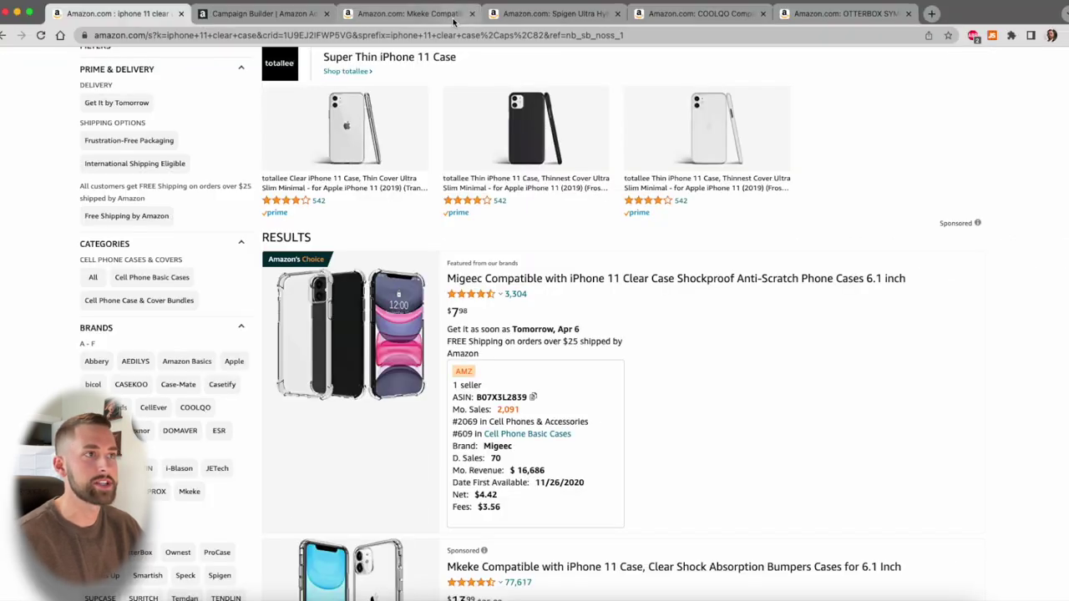
pyautogui.scroll(-2, 508, 228)
pyautogui.scroll(-2, 508, 228)
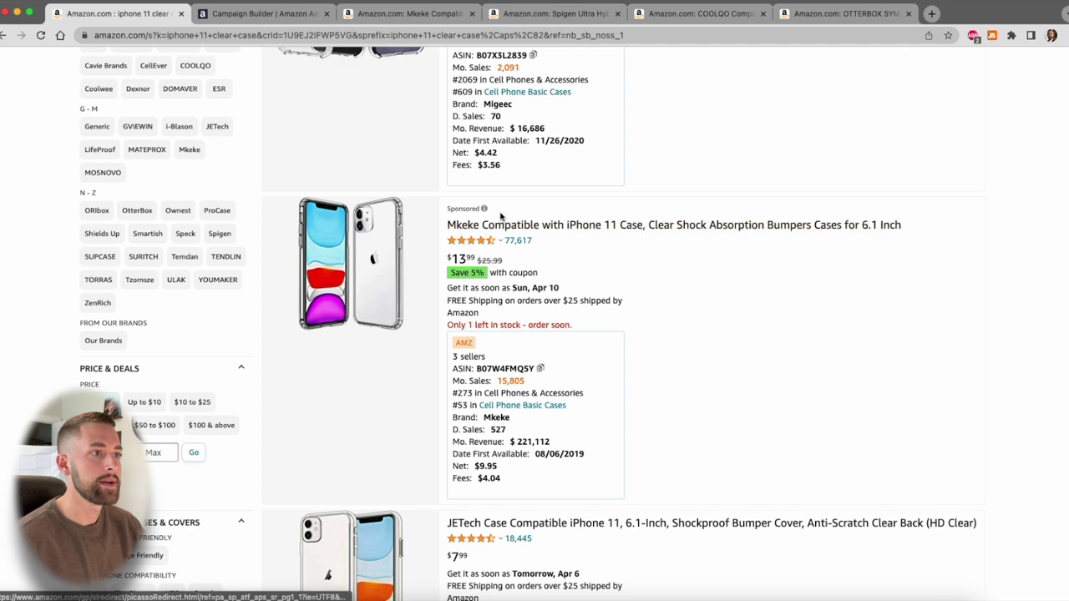
pyautogui.scroll(-3, 501, 257)
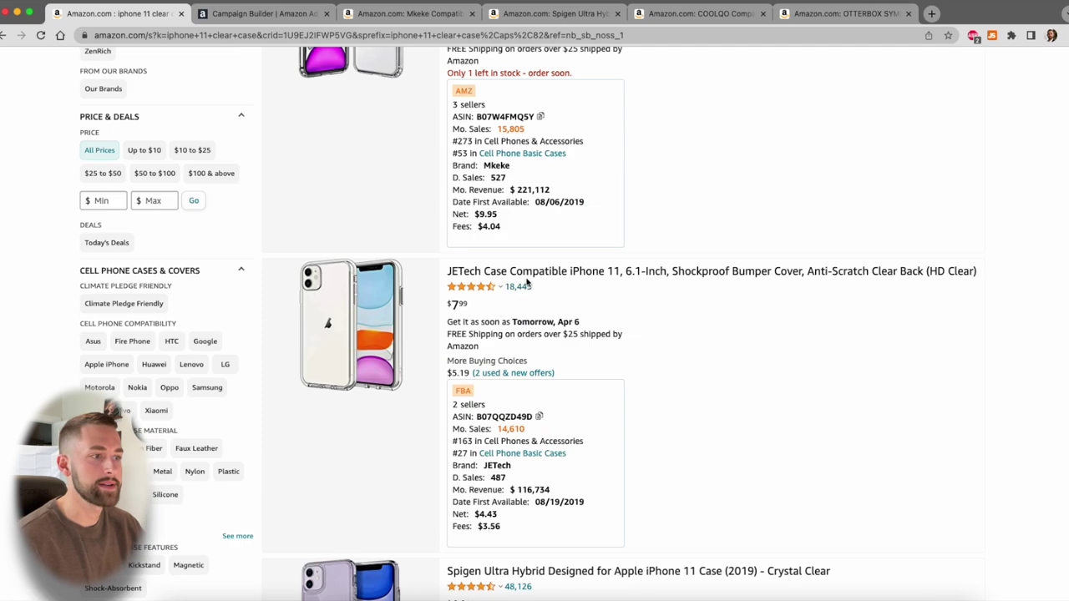
pyautogui.scroll(-5, 516, 286)
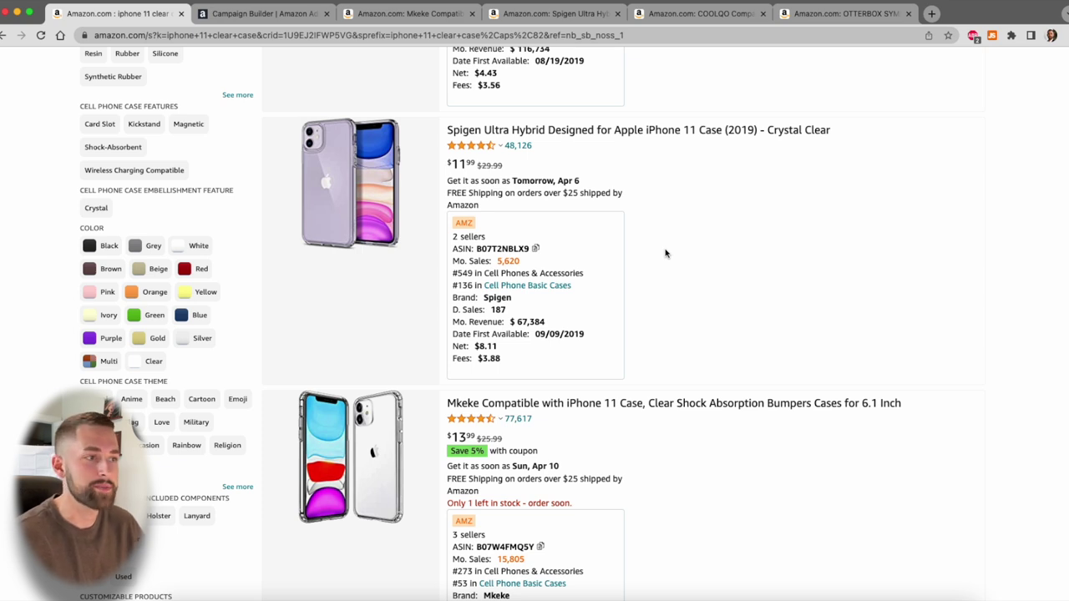
# Step: Calculate 11.99 × 0.90 in Calculator to work out a price below the Spigen case, and close it when done
pyautogui.click(748, 595)
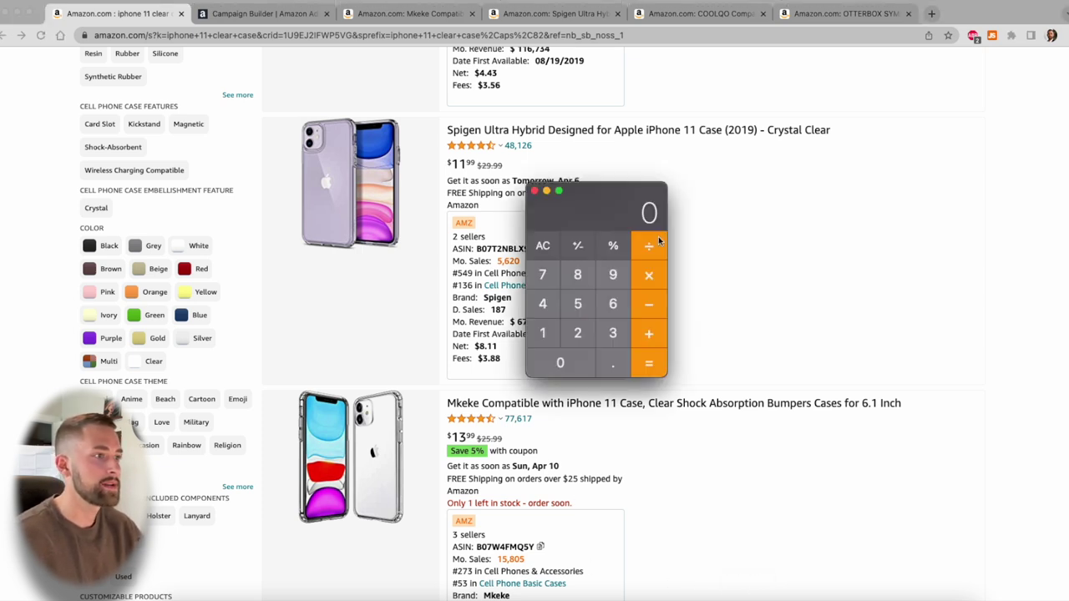
pyautogui.moveTo(613, 194); pyautogui.dragTo(784, 198)
pyautogui.write('11.99')
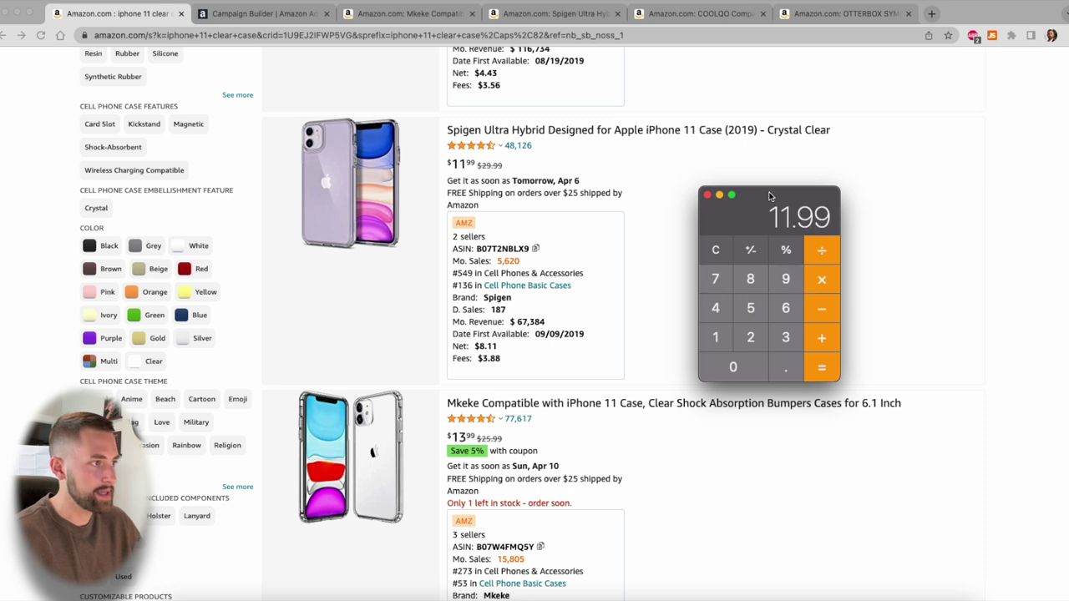
pyautogui.press('*')
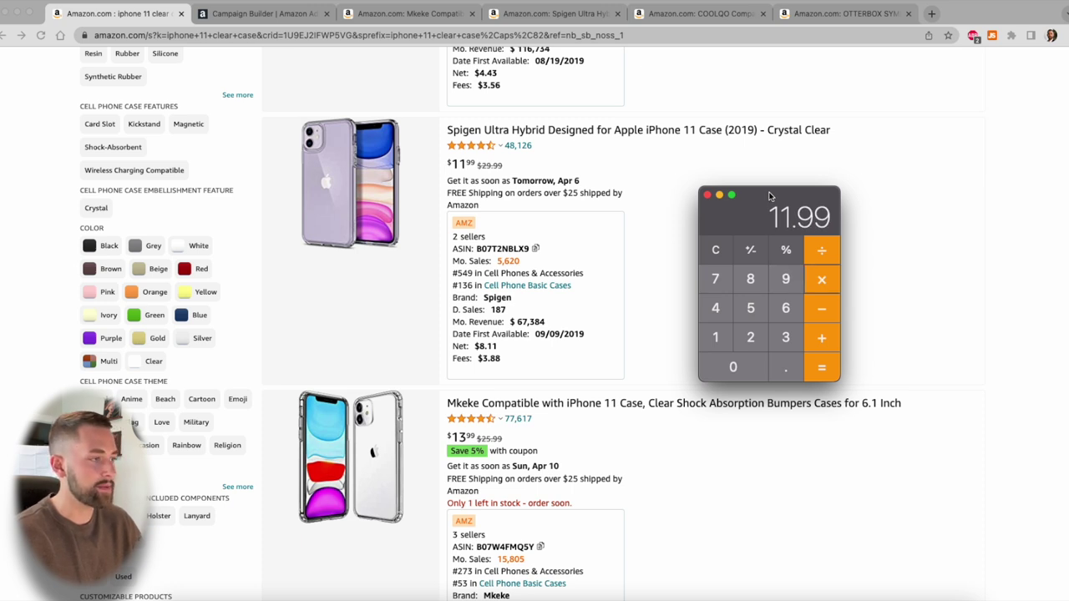
pyautogui.write('0.90')
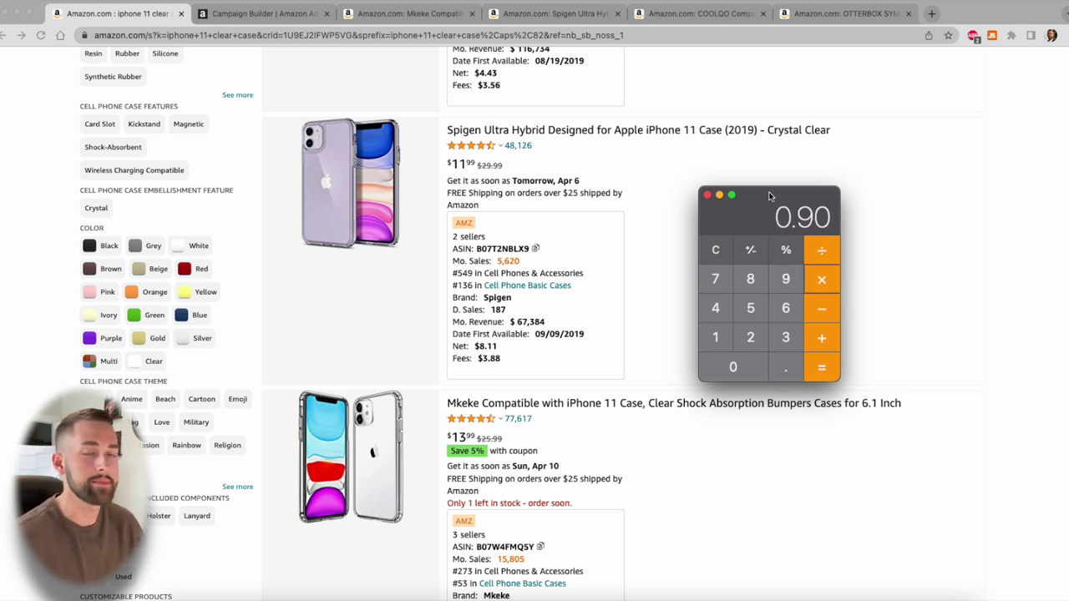
pyautogui.press('Return')
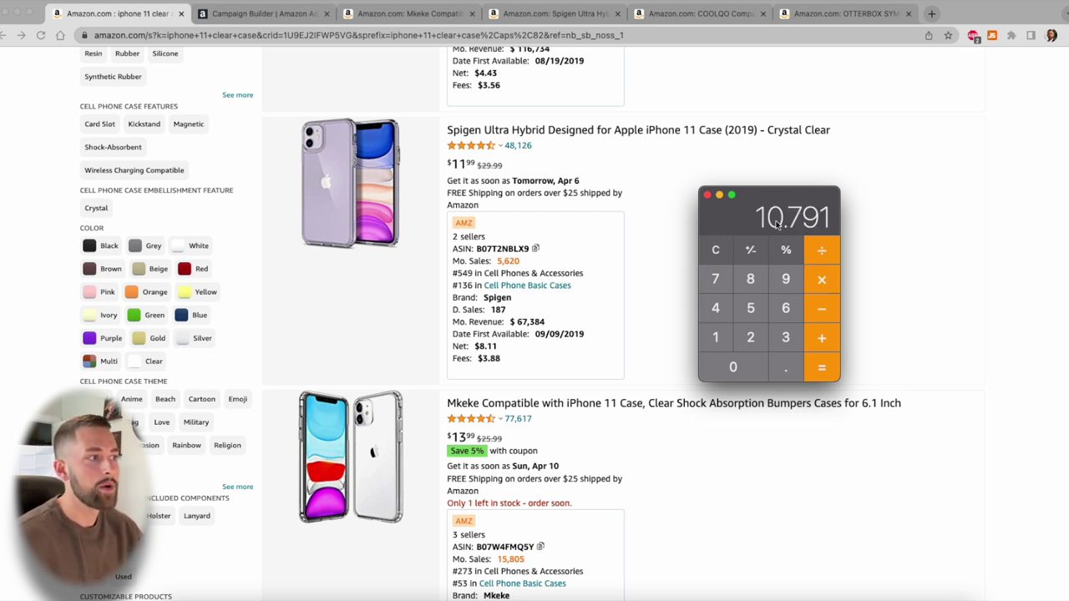
pyautogui.moveTo(761, 221); pyautogui.dragTo(740, 224)
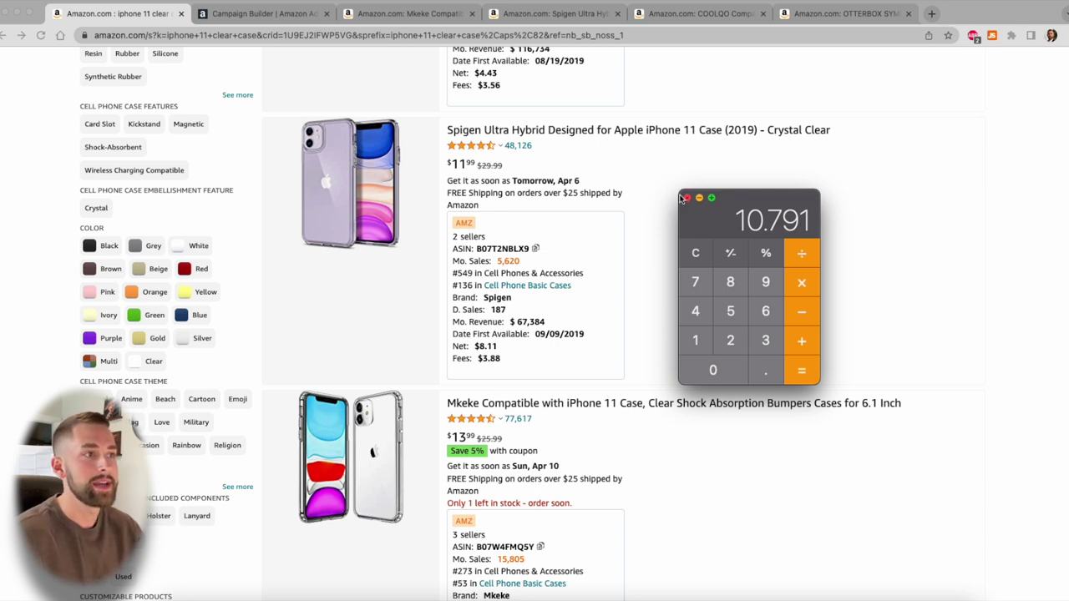
pyautogui.click(687, 199)
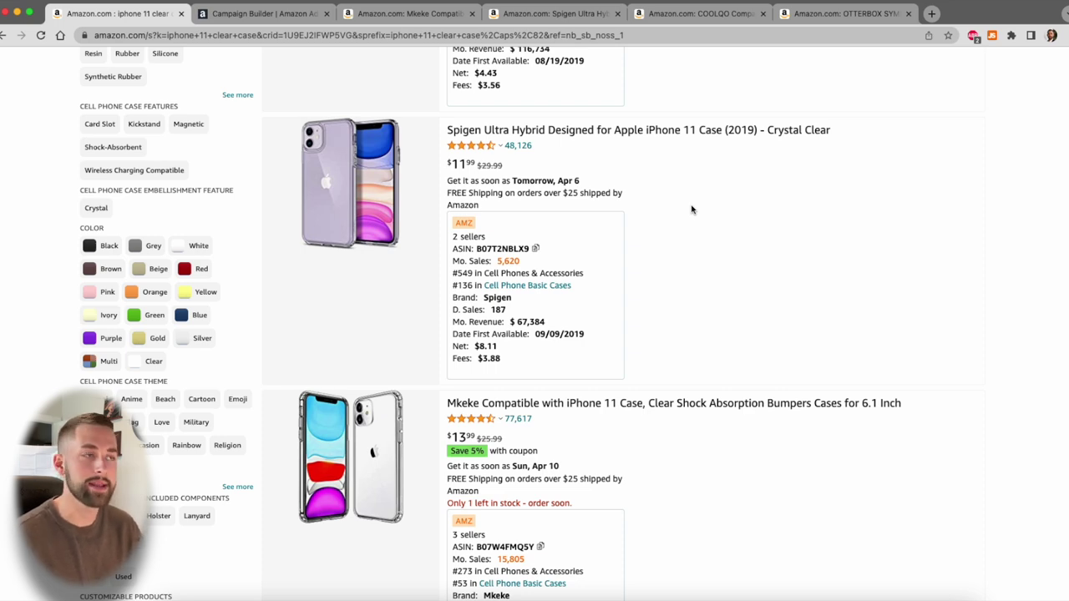
# Step: Copy the ASIN B07W4FMQ5Y from the Mkeke listing into the Campaign Builder's individual product targeting list
pyautogui.click(409, 13)
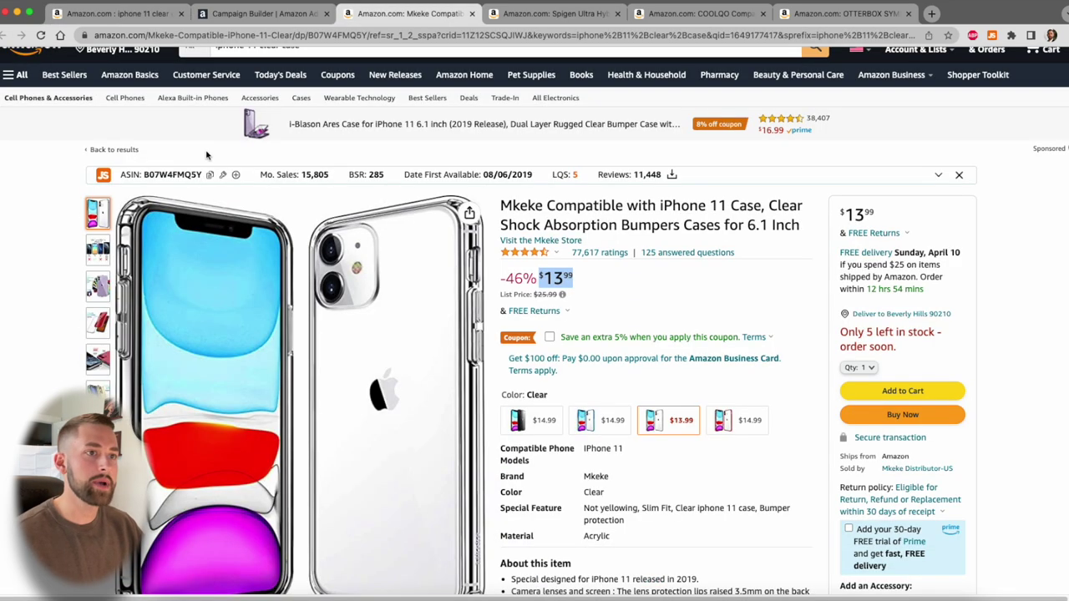
pyautogui.click(213, 178)
pyautogui.click(259, 13)
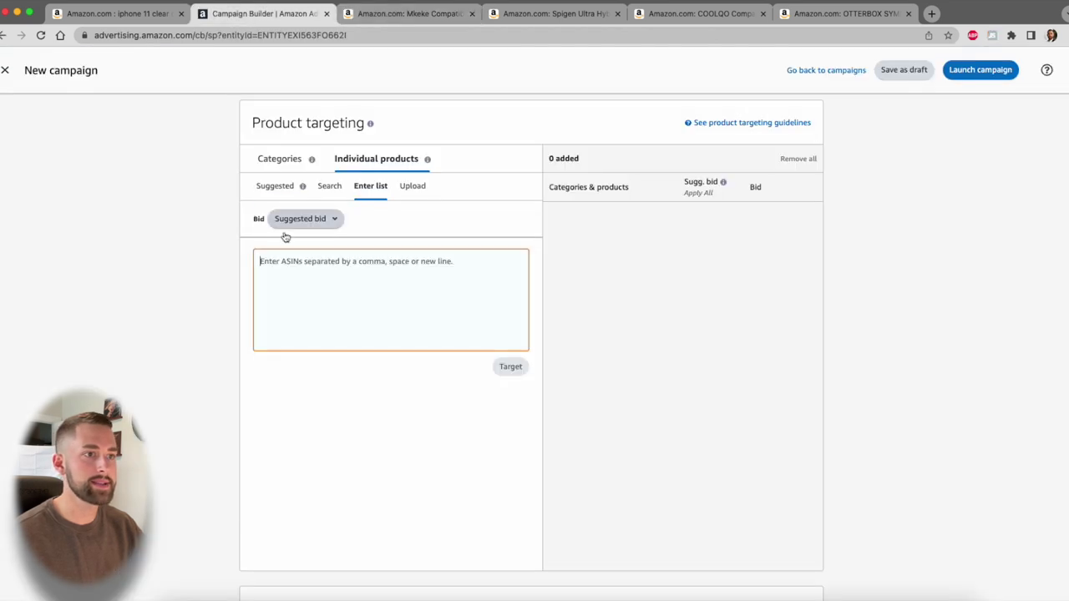
pyautogui.press('super+v')
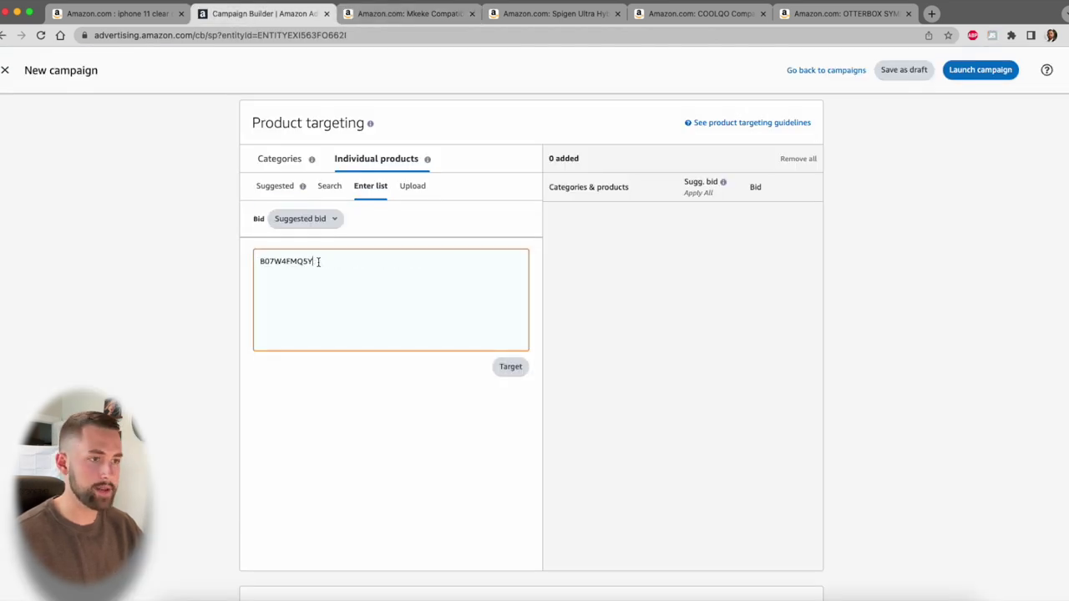
# Step: Append the ASINs B07T2NBLX9, B07YJMJ2VB and B07W45LXNX to the list and target all four competitor products
pyautogui.click(533, 14)
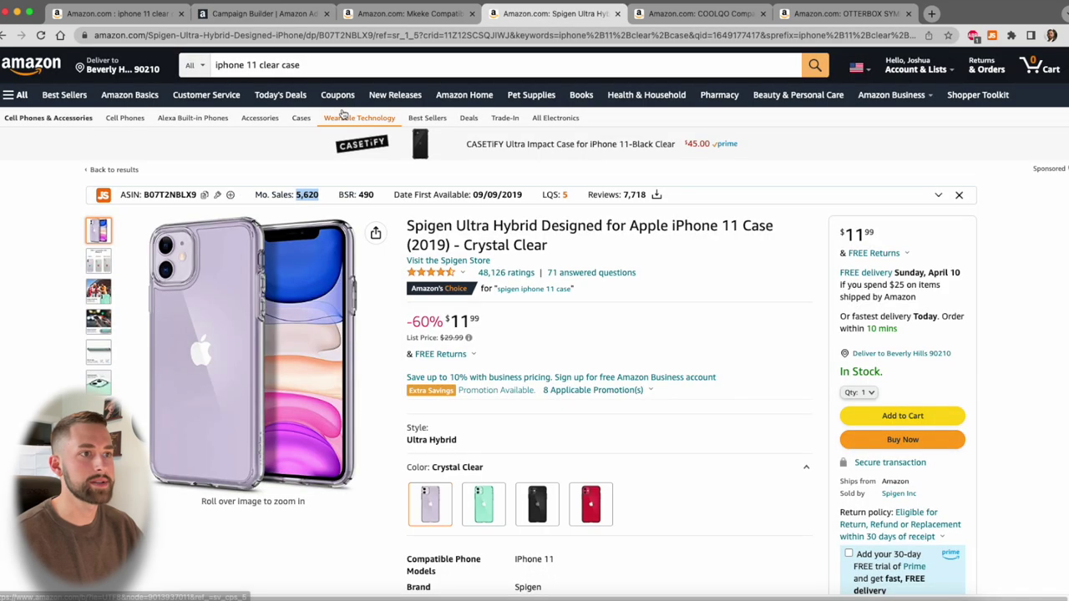
pyautogui.click(204, 195)
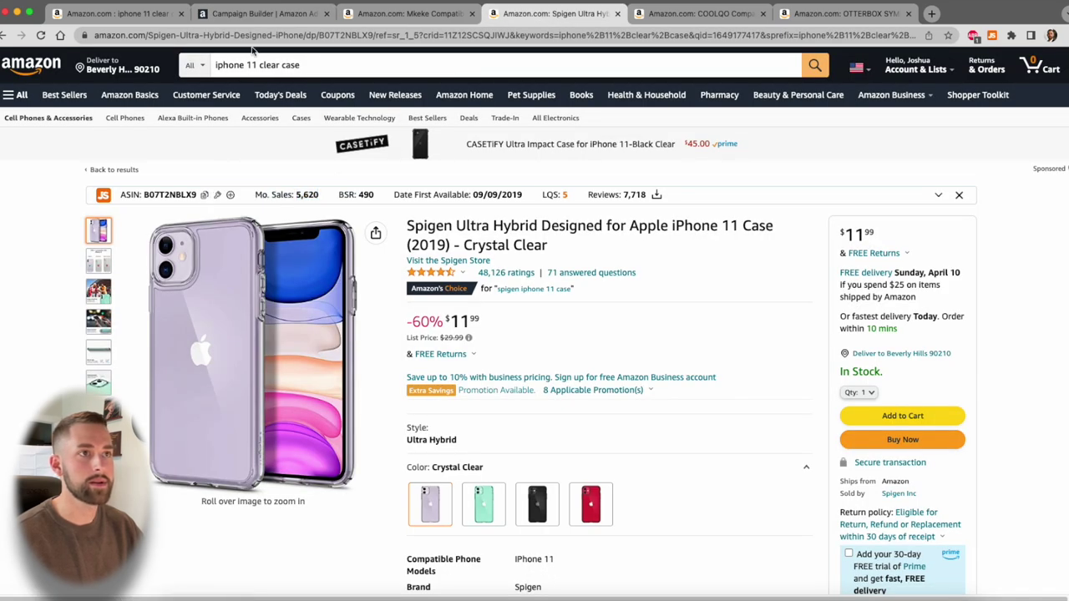
pyautogui.click(259, 14)
pyautogui.press('super+v')
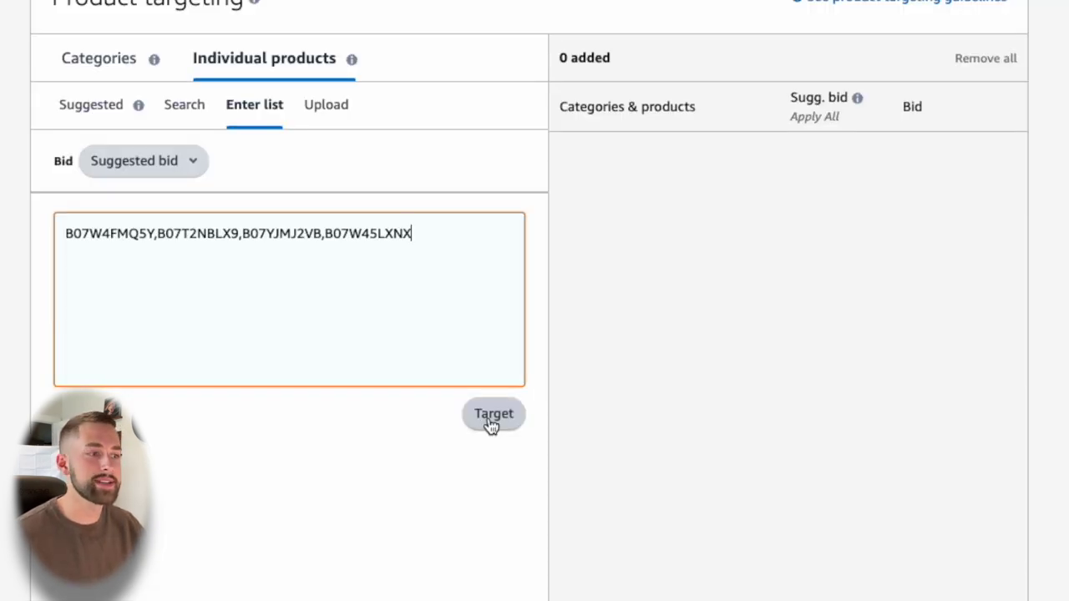
pyautogui.click(491, 422)
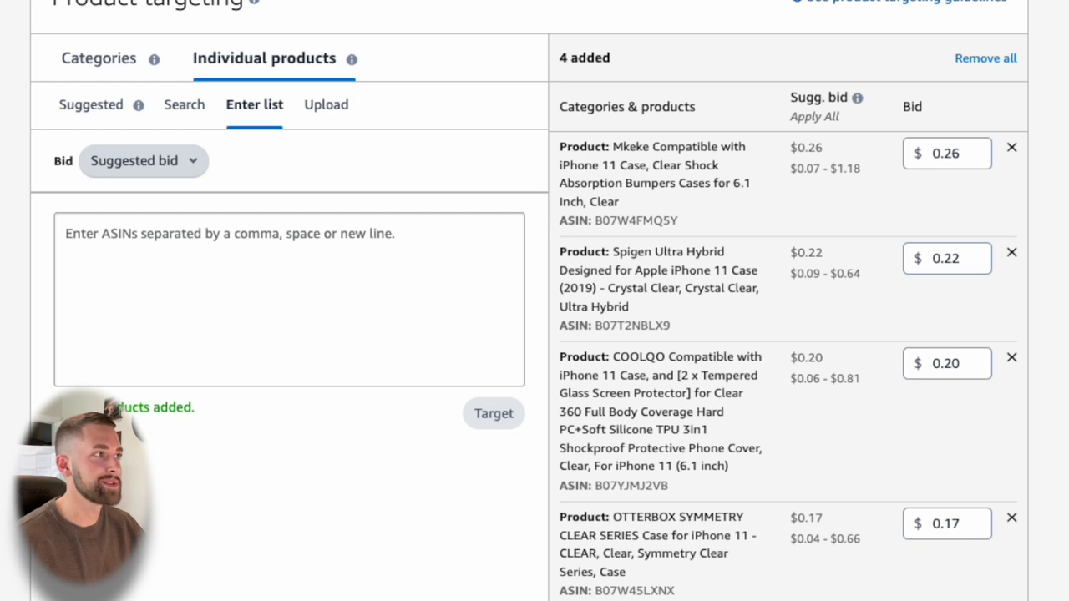
pyautogui.doubleClick(645, 516)
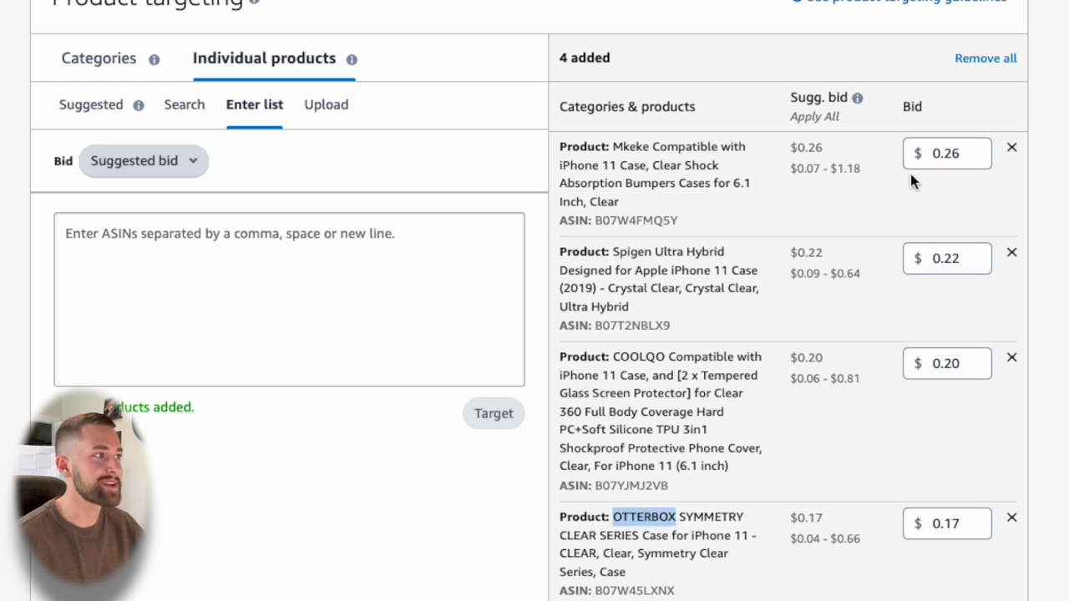
pyautogui.click(711, 525)
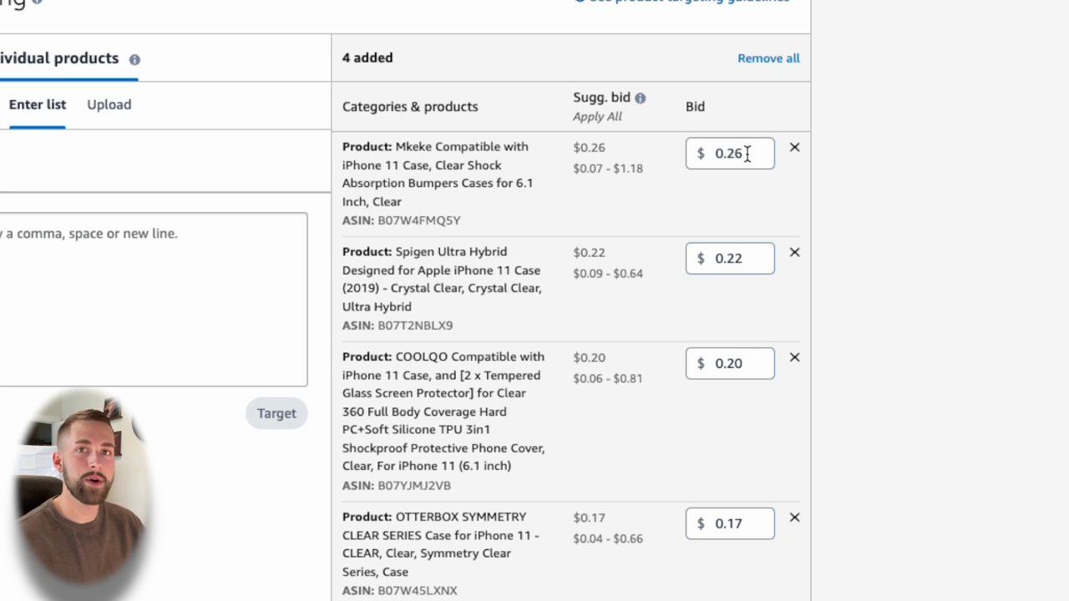
# Step: Set the bid for the targeted Mkeke case to $0.28 and save it
pyautogui.click(747, 153)
pyautogui.click(746, 153)
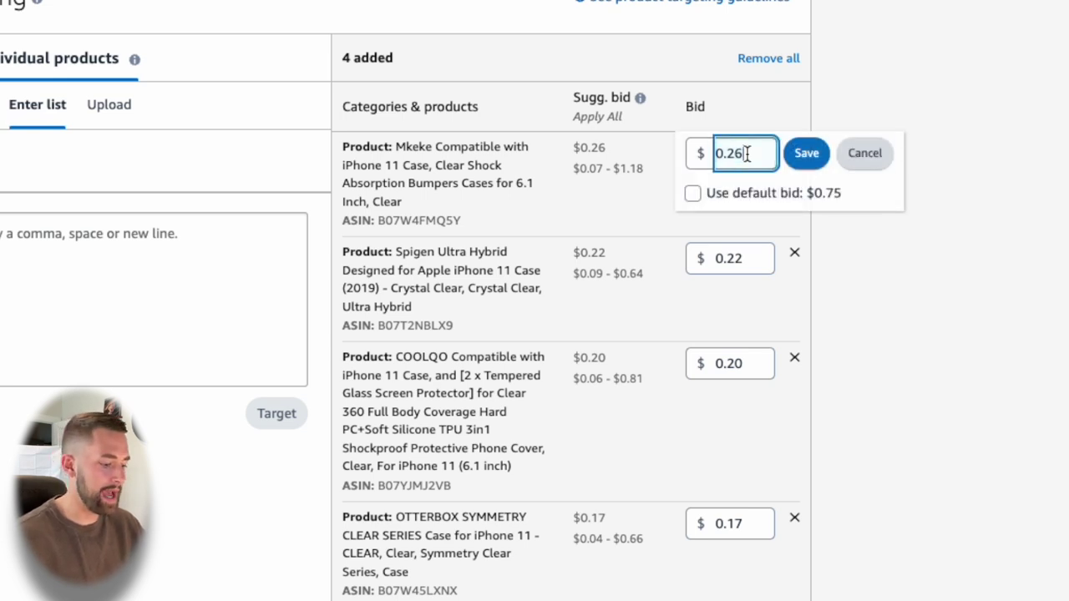
pyautogui.press('BackSpace')
pyautogui.write('8')
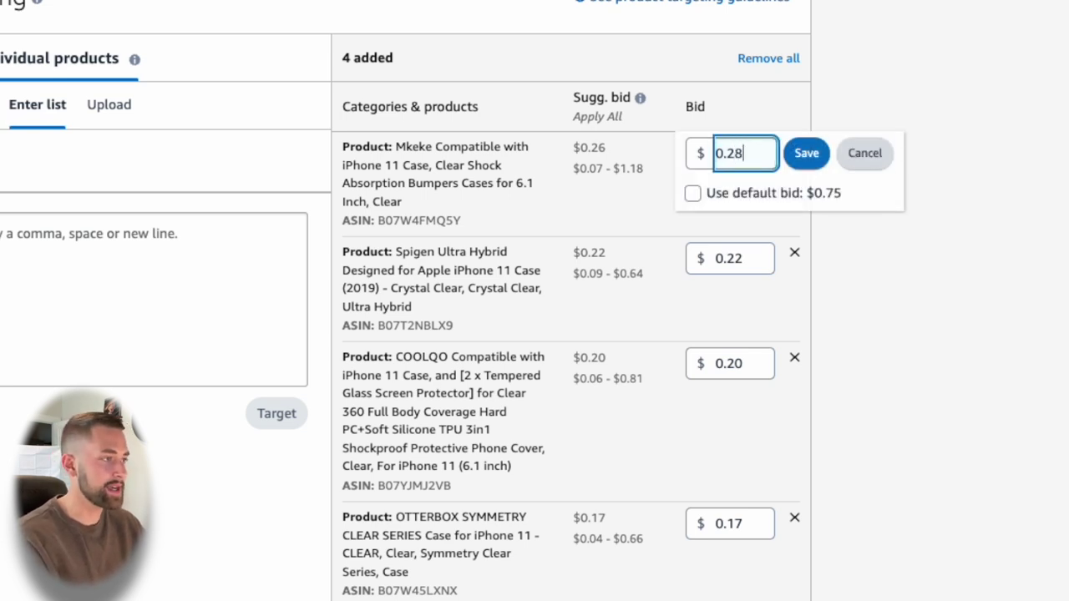
pyautogui.click(806, 154)
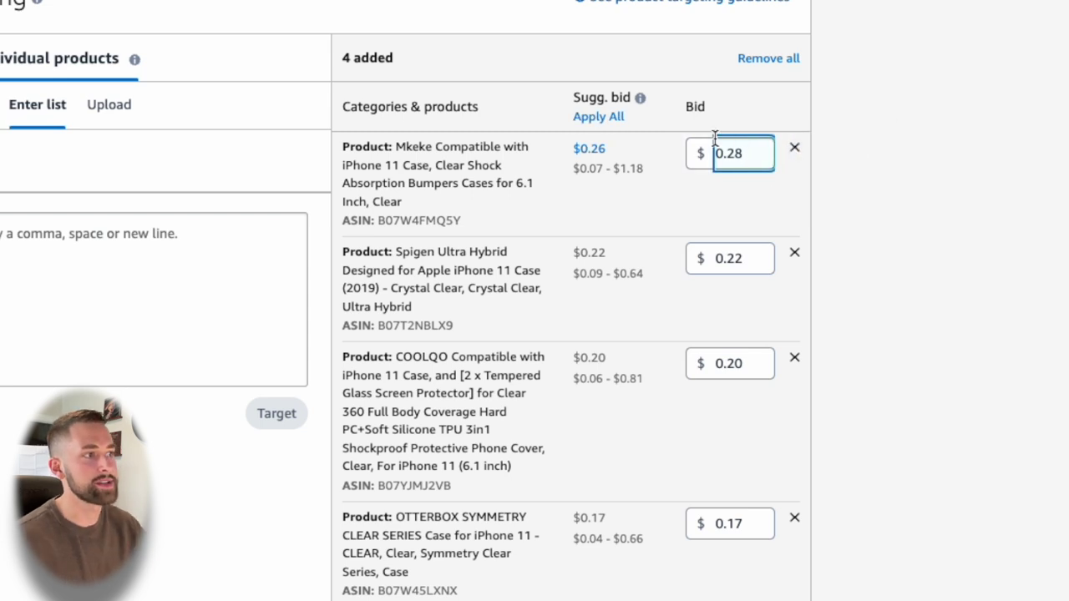
# Step: Set the bid for the targeted Spigen Ultra Hybrid case to $0.24 and save it
pyautogui.click(749, 259)
pyautogui.click(757, 259)
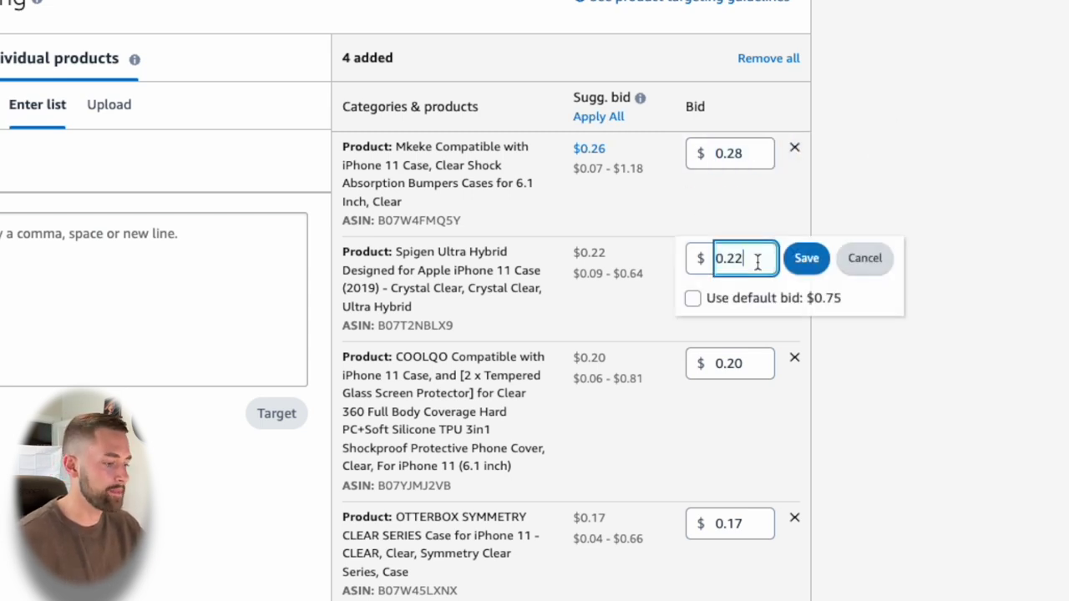
pyautogui.press('BackSpace')
pyautogui.write('4')
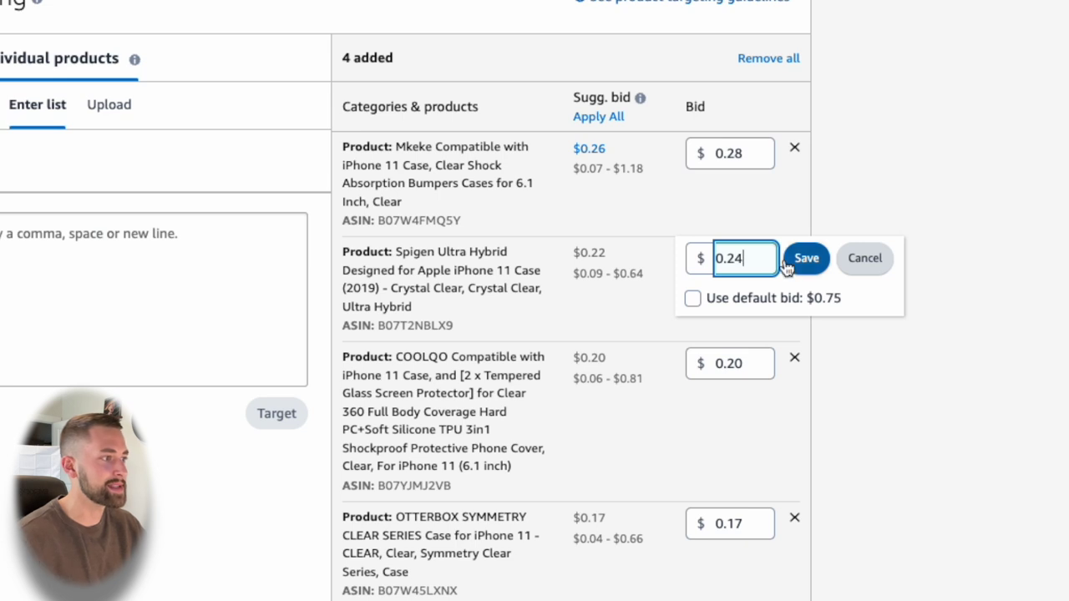
pyautogui.click(802, 262)
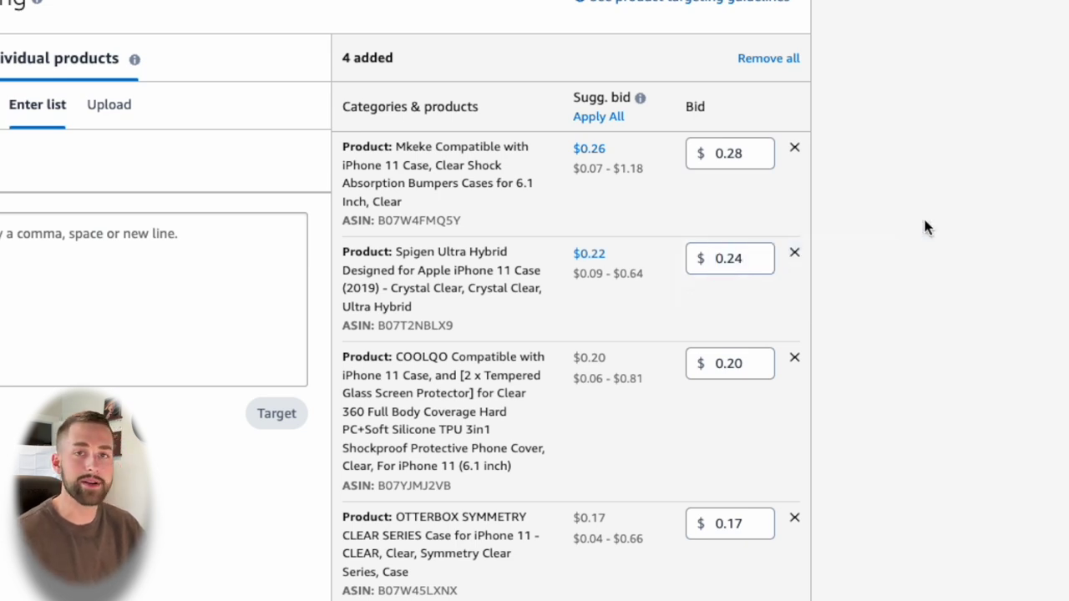
# Step: Set the bid for the targeted COOLQO case to $0.22 and save it
pyautogui.click(761, 369)
pyautogui.press('BackSpace')
pyautogui.write('2')
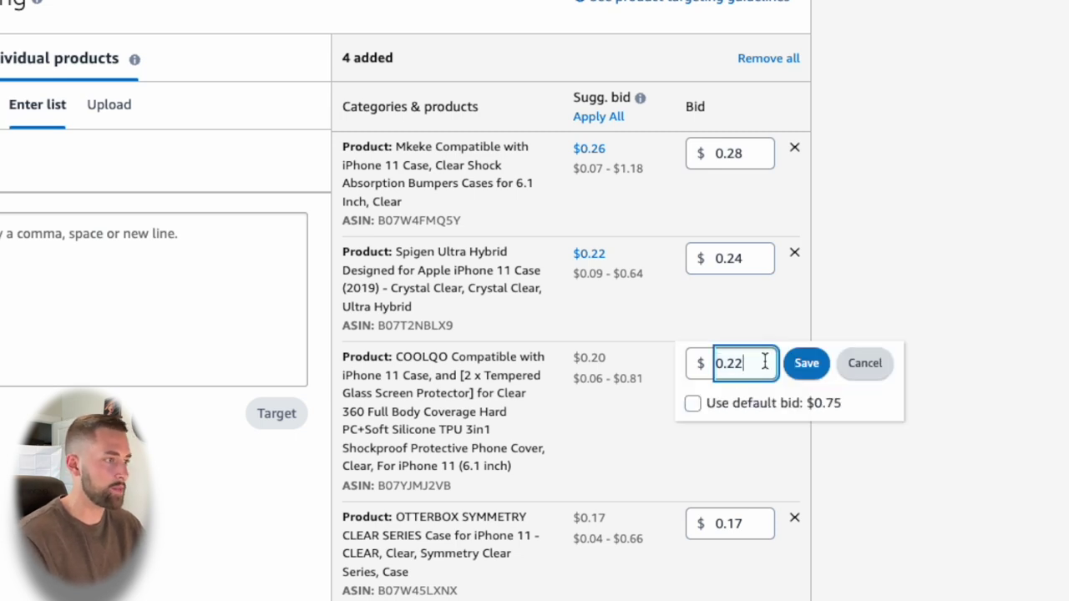
pyautogui.click(801, 370)
# Step: Set the bid for the targeted OTTERBOX Symmetry Clear case to $0.19 and save it
pyautogui.click(751, 527)
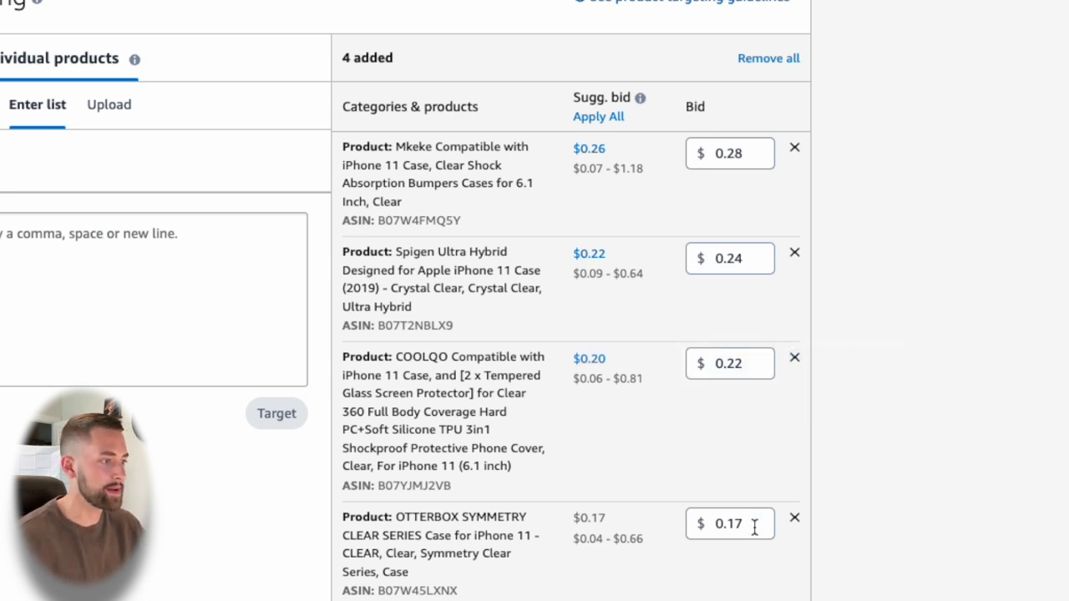
pyautogui.press('BackSpace')
pyautogui.write('9')
pyautogui.click(804, 523)
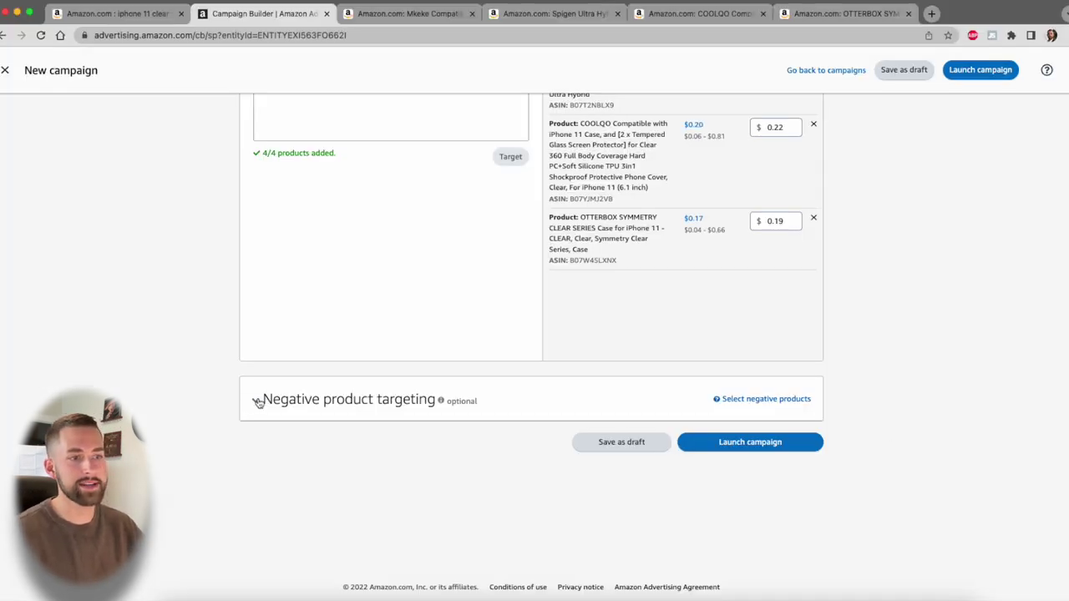
# Step: Expand the optional negative product targeting section and review its options for excluding brands and products
pyautogui.click(257, 401)
pyautogui.scroll(-5, 203, 387)
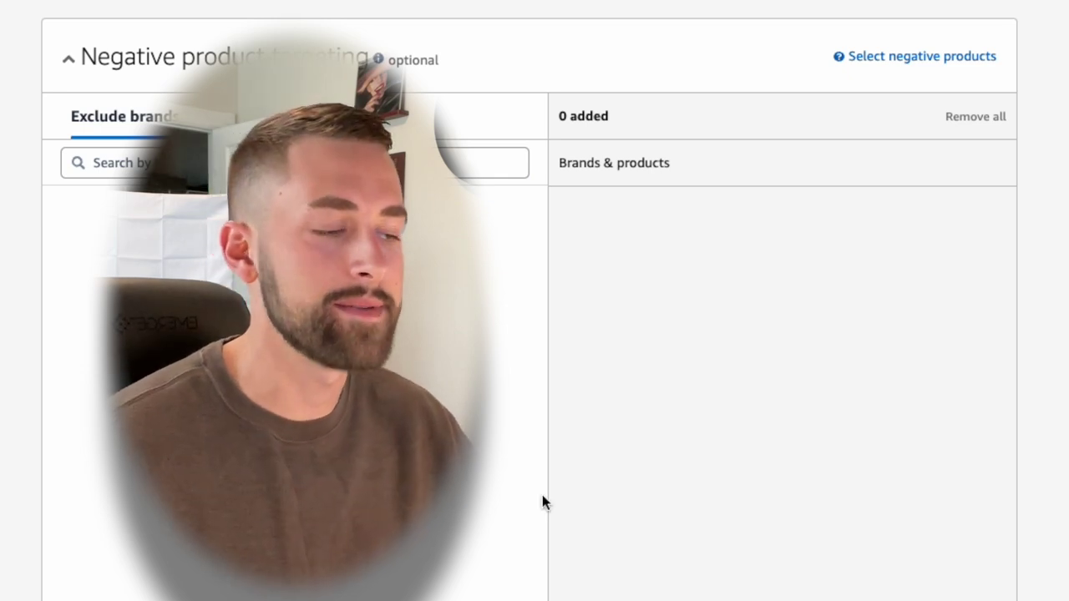
# Step: Launch the campaign without negative targets and check the schedule and daily budget in its launch summary
pyautogui.scroll(-3, 835, 418)
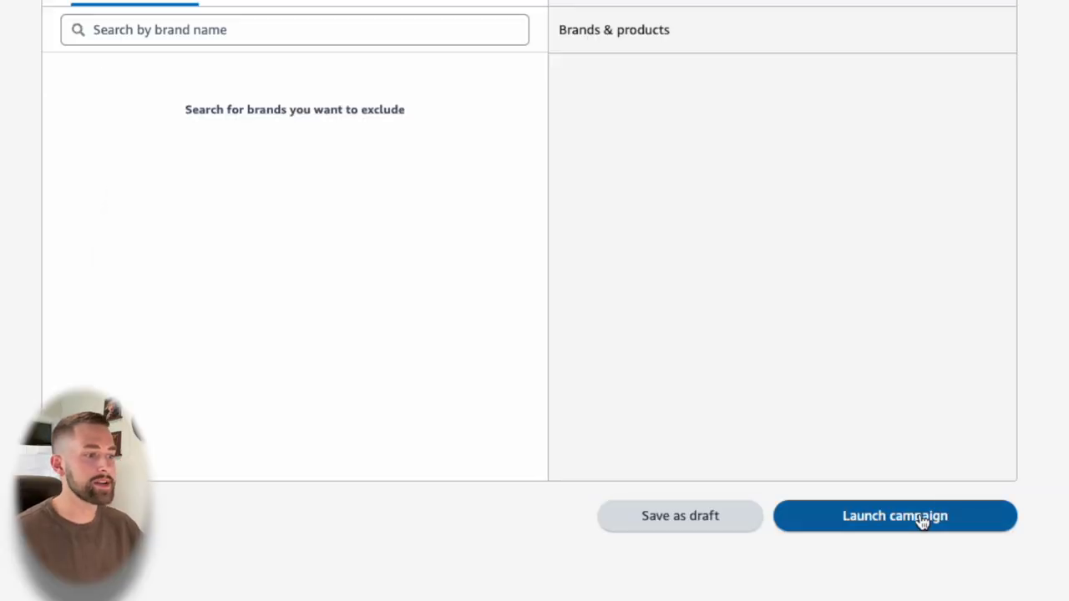
pyautogui.click(921, 520)
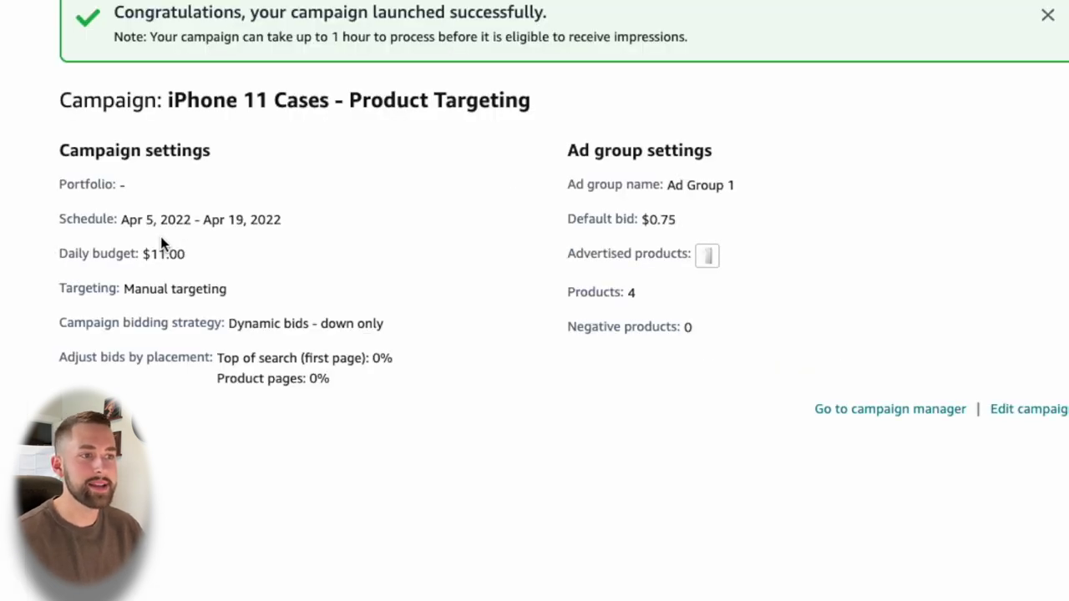
pyautogui.doubleClick(272, 220)
pyautogui.moveTo(192, 256); pyautogui.dragTo(147, 257)
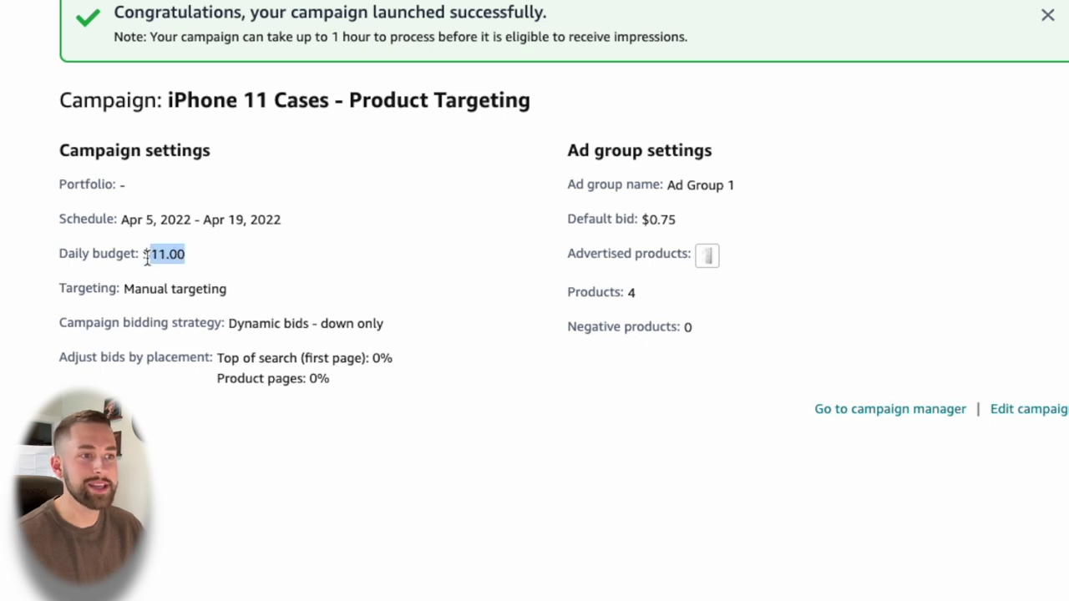
pyautogui.click(204, 262)
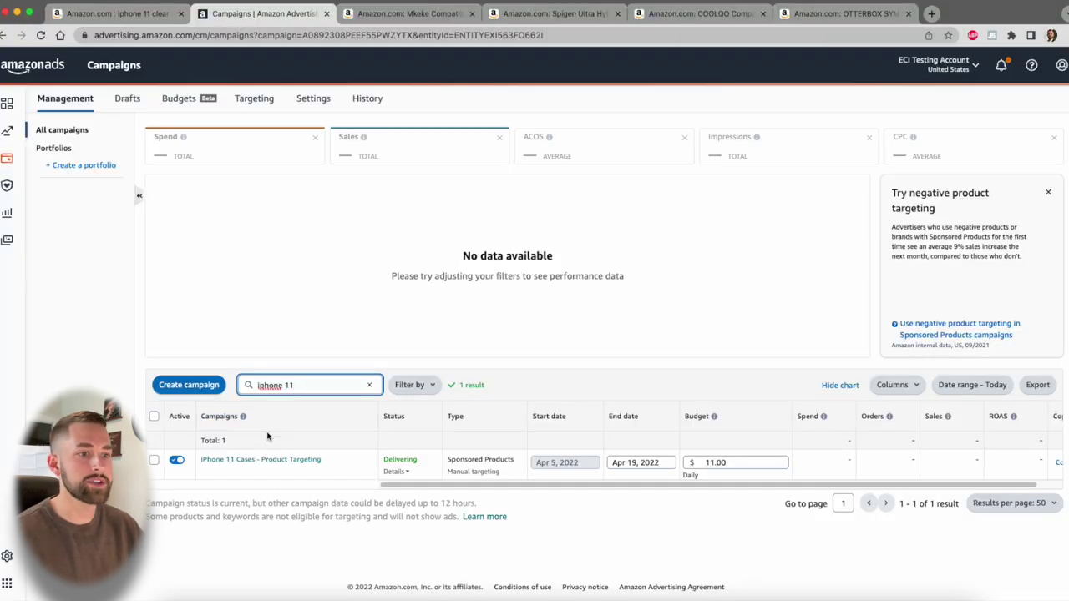
# Step: Open the iPhone 11 Cases - Product Targeting campaign from the campaign list and go into Ad Group 1
pyautogui.scroll(-1, 269, 443)
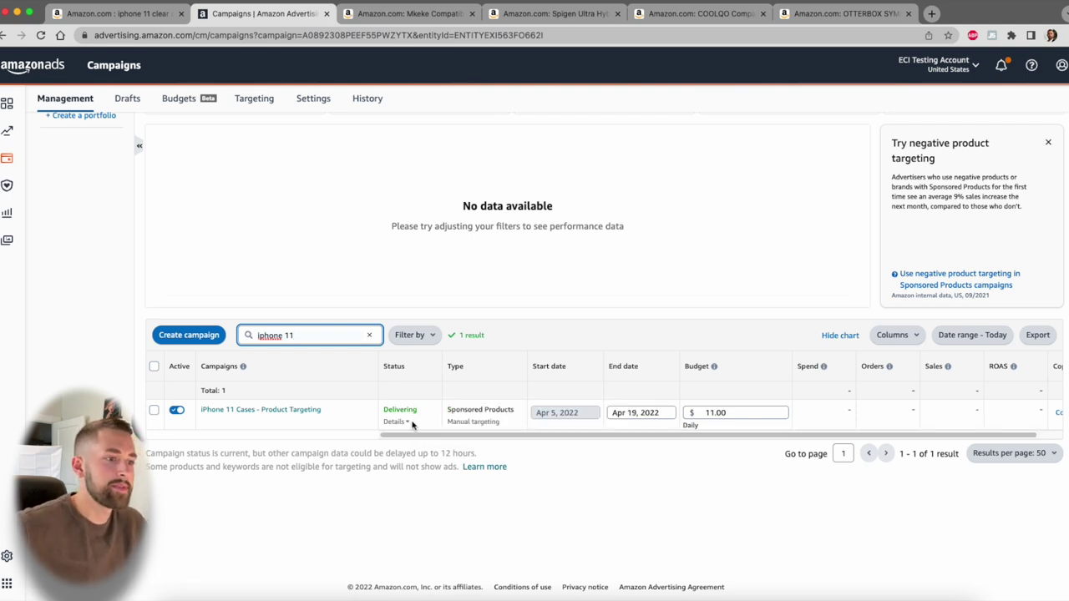
pyautogui.moveTo(403, 421)
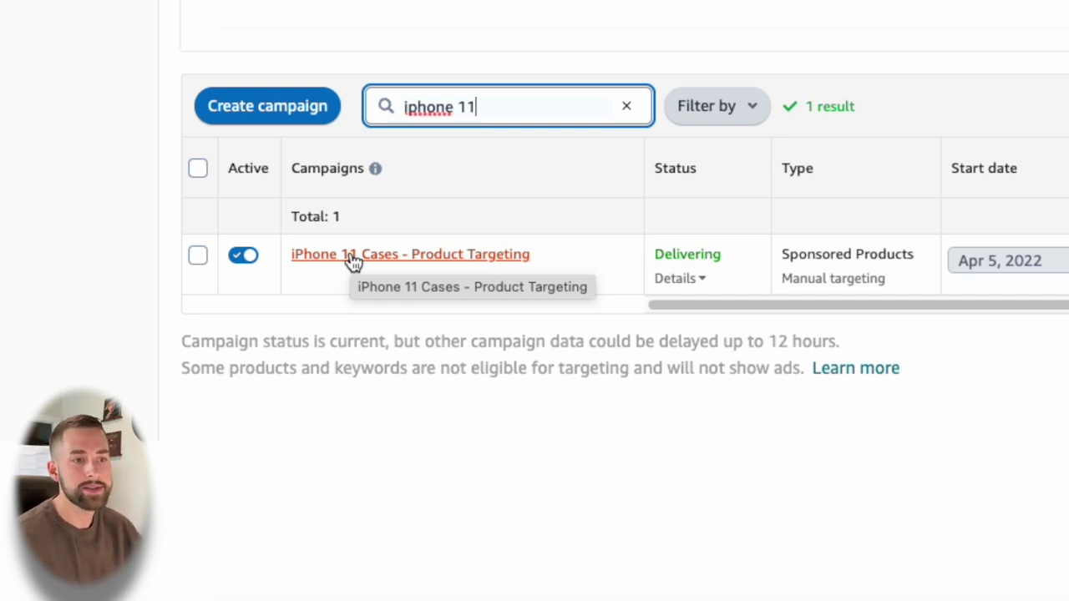
pyautogui.click(354, 259)
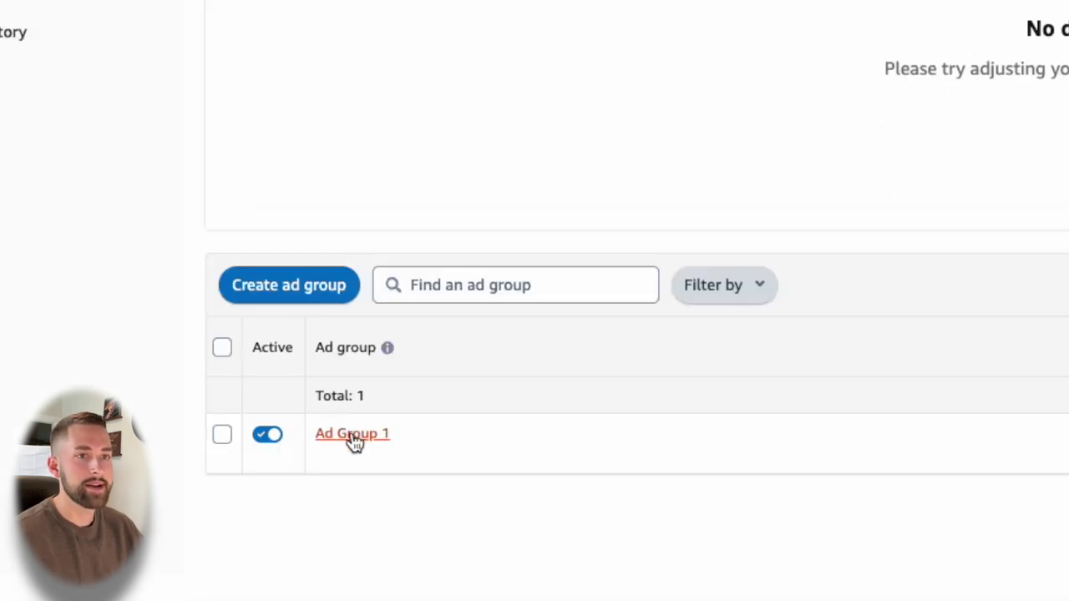
pyautogui.click(352, 434)
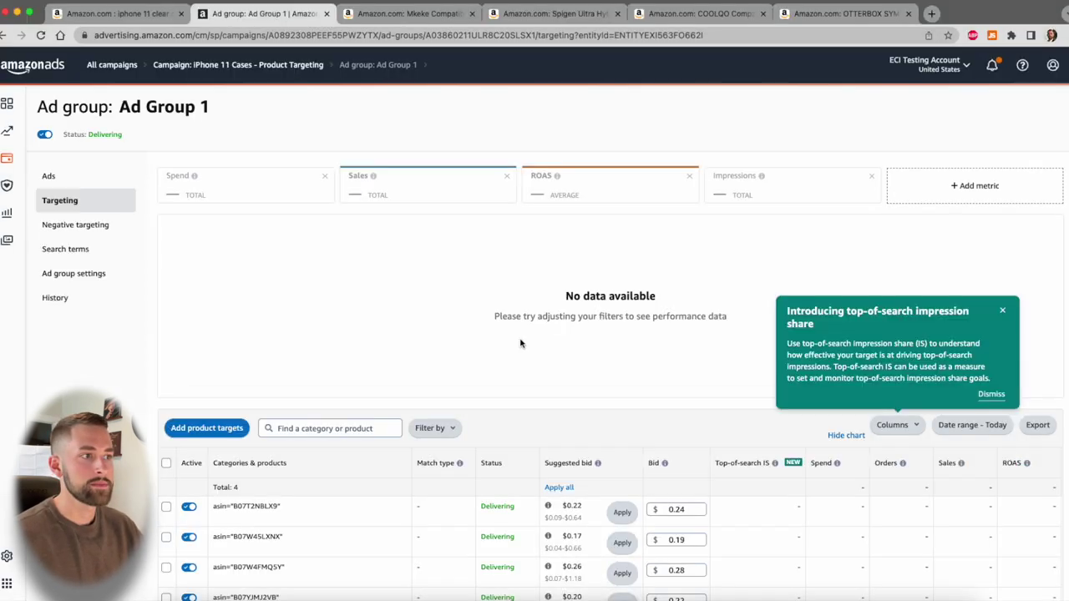
# Step: Review the targeted ASINs in Ad Group 1, comparing their suggested bids, set bids and performance columns such as spend and ROAS
pyautogui.scroll(-2, 521, 340)
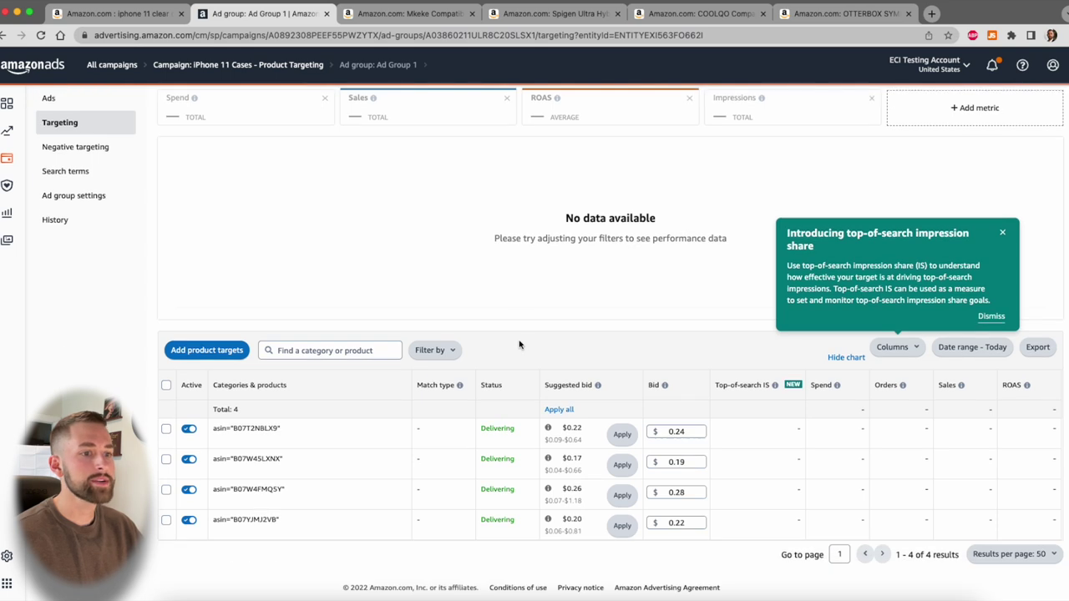
pyautogui.doubleClick(267, 429)
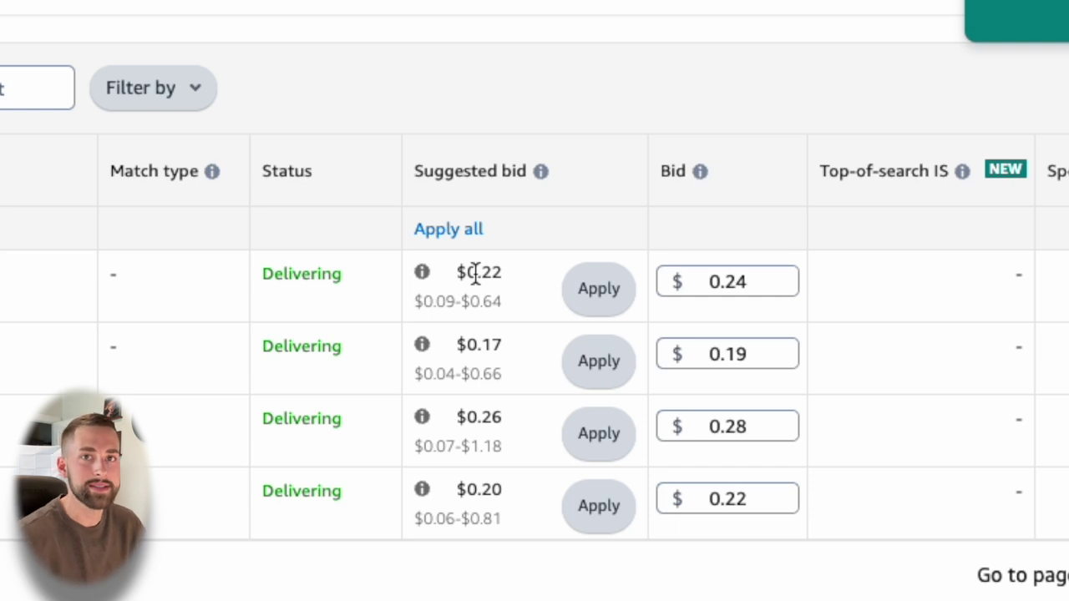
pyautogui.moveTo(474, 276); pyautogui.dragTo(456, 273)
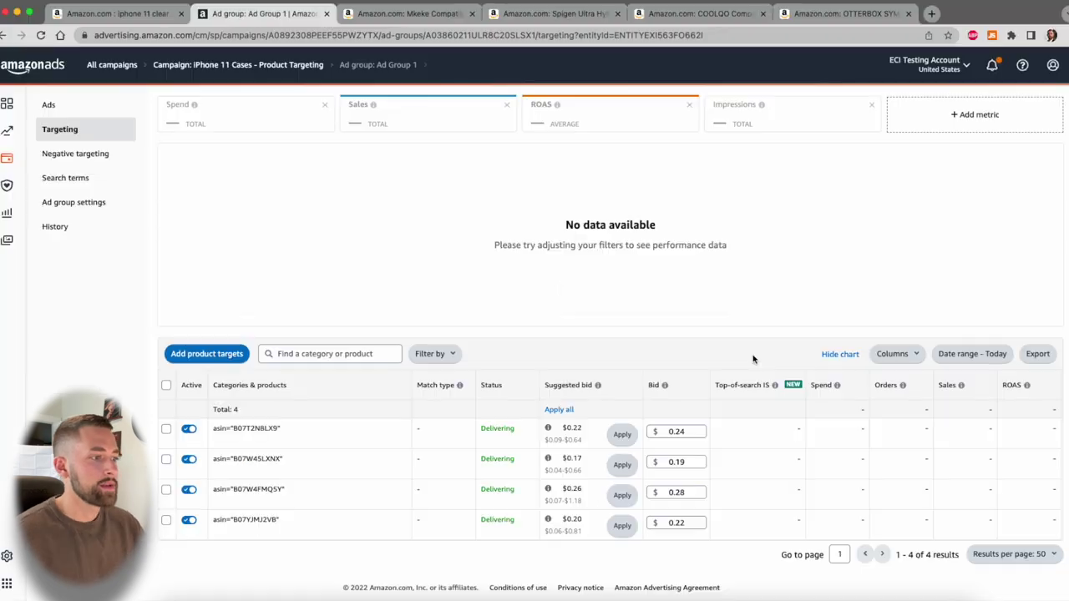
pyautogui.moveTo(856, 395)
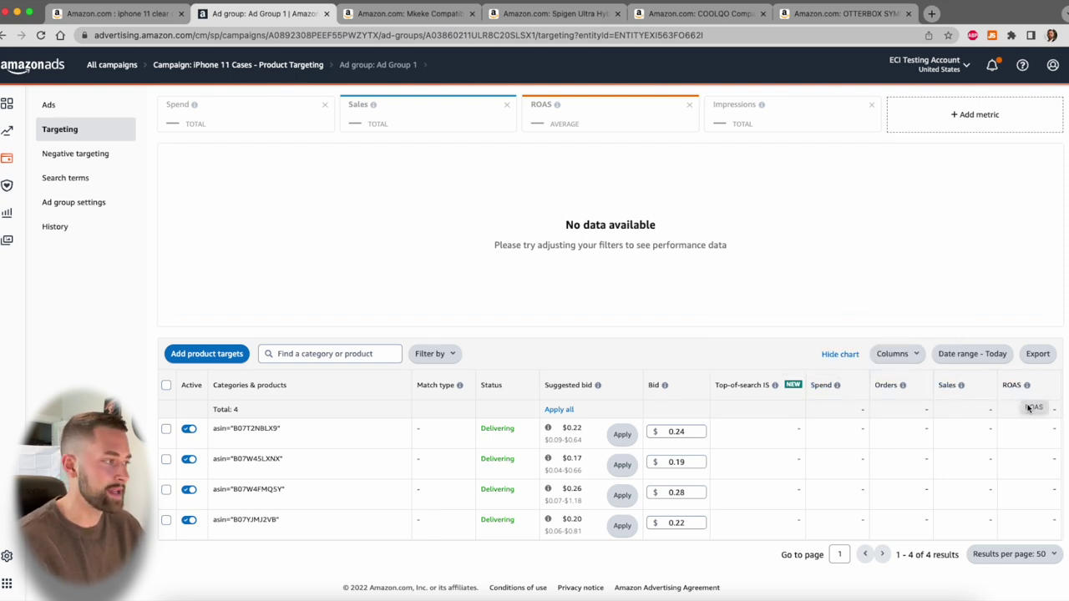
pyautogui.moveTo(1027, 389)
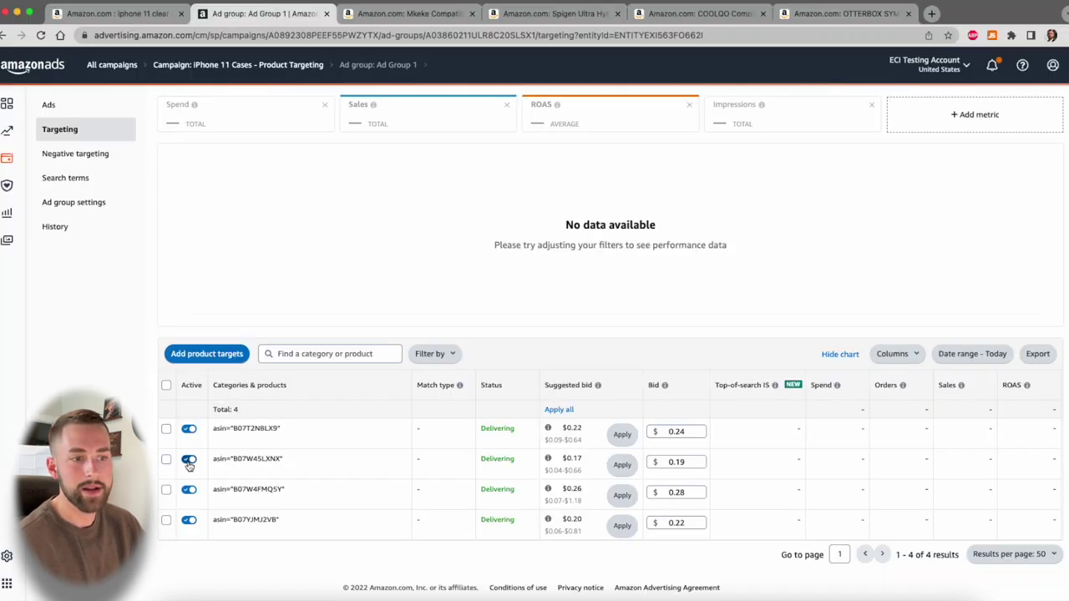
# Step: Pause the product target that has the $0.19 bid in Ad Group 1
pyautogui.click(189, 459)
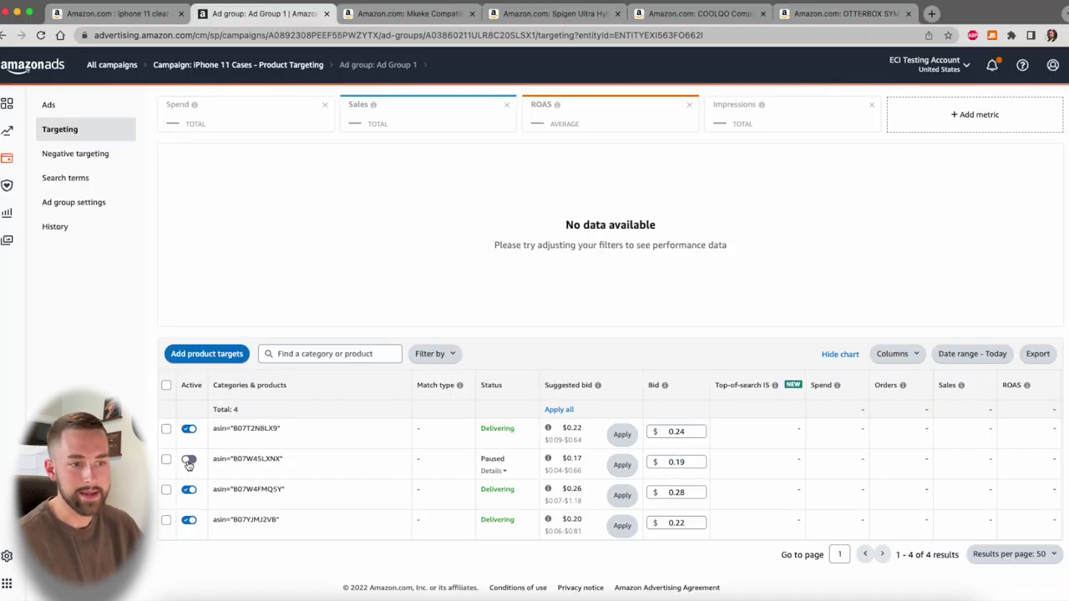